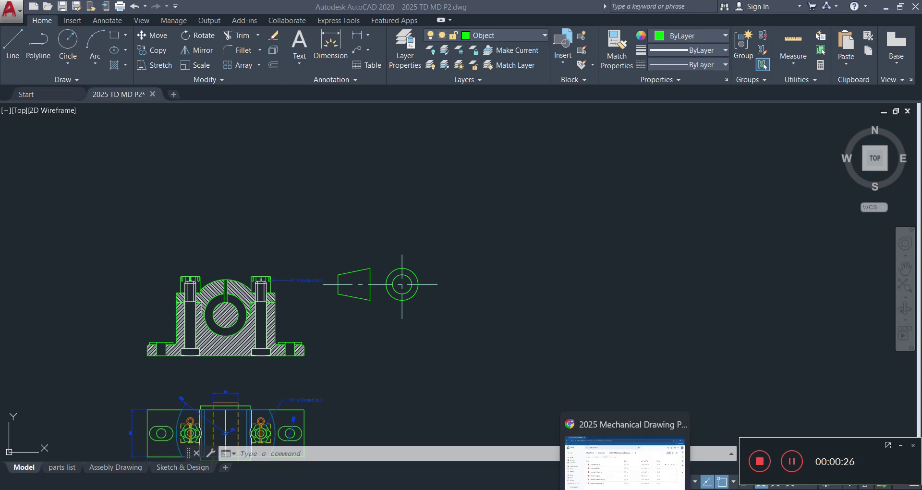
# - Check the 2025 Mechanical Drawing folder in Google Drive, and return to the AutoCAD drawing
pyautogui.click(625, 489)
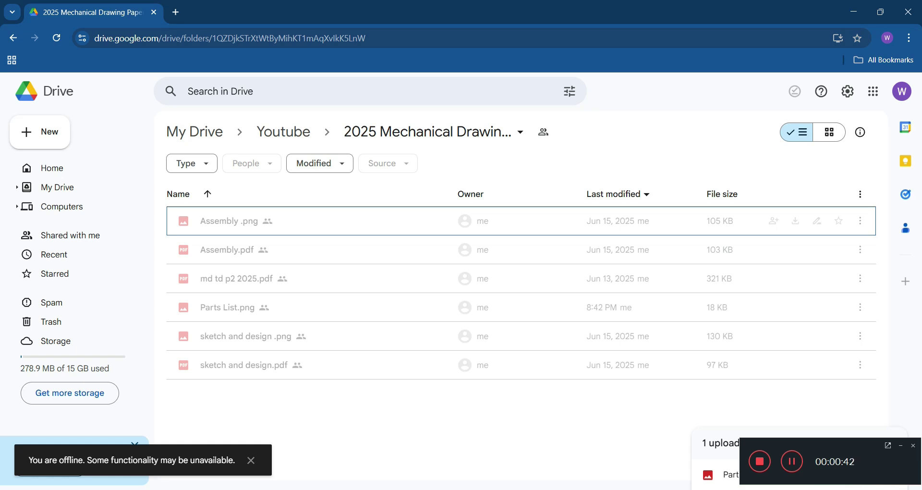
pyautogui.moveTo(664, 487)
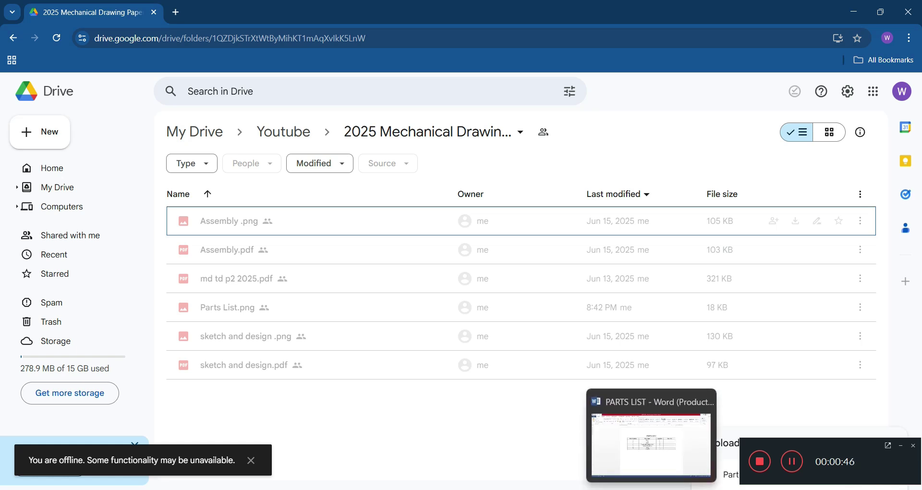
pyautogui.click(682, 489)
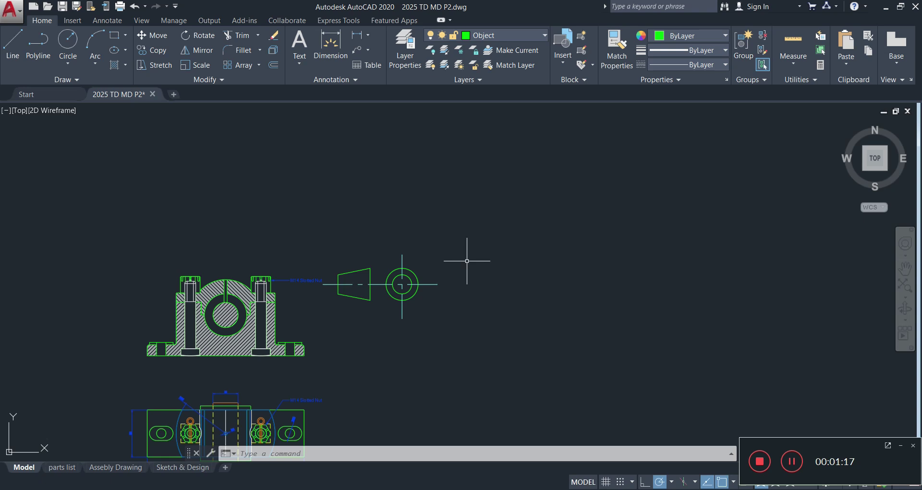
# - Start a new table and set it to 3 columns and 7 data rows
pyautogui.write('TAB')
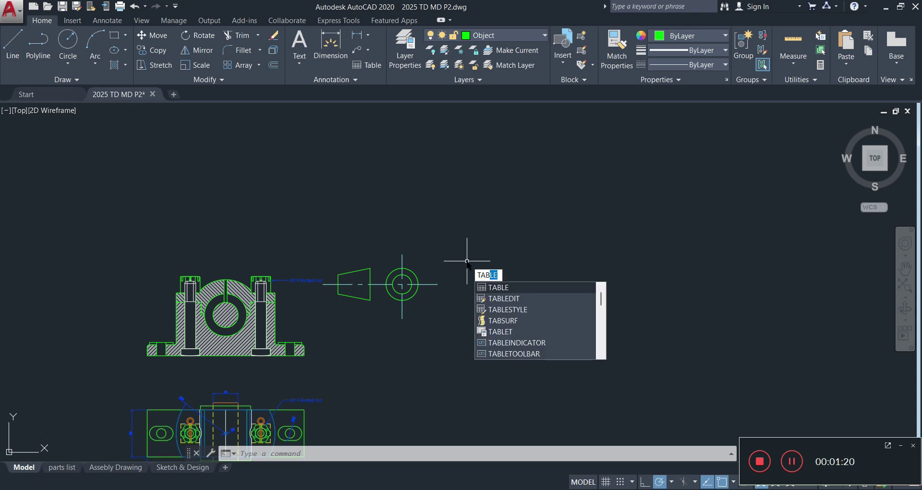
pyautogui.click(495, 287)
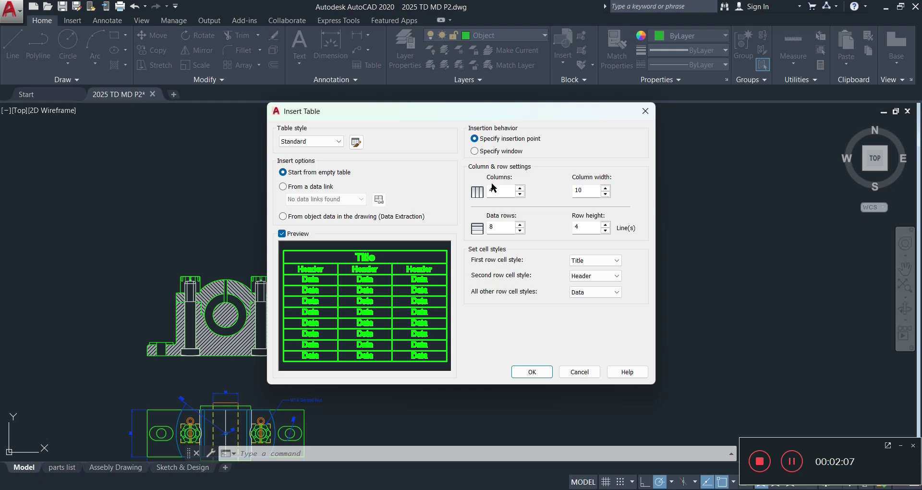
pyautogui.click(520, 194)
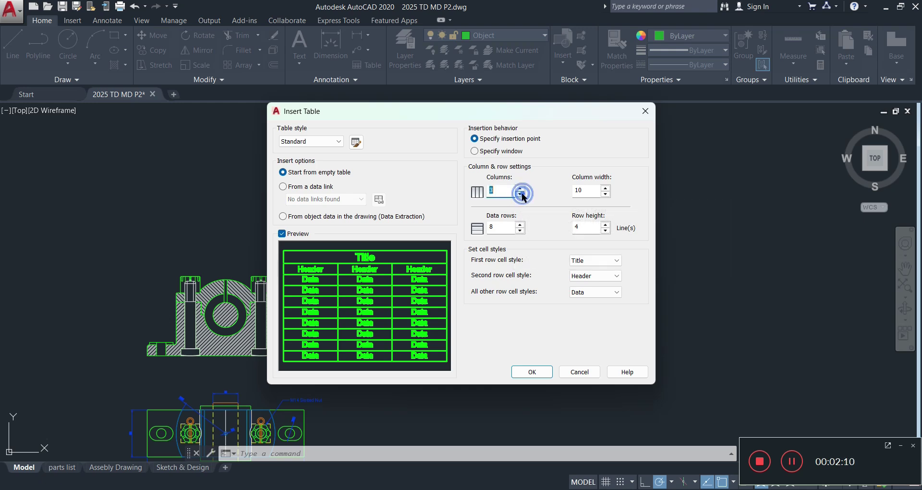
pyautogui.click(520, 224)
pyautogui.click(519, 230)
pyautogui.click(520, 230)
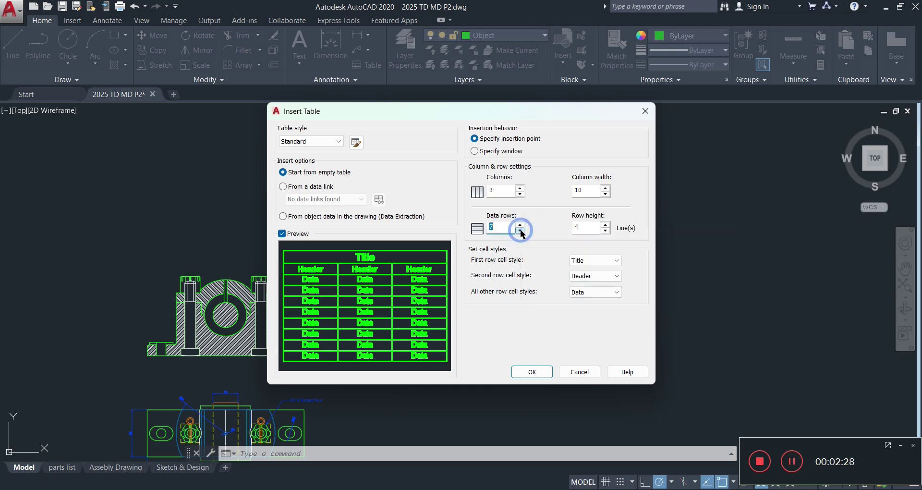
# - Set the table's column width to 20 and its row height to 5 lines
pyautogui.click(584, 189)
pyautogui.moveTo(584, 189); pyautogui.dragTo(571, 193)
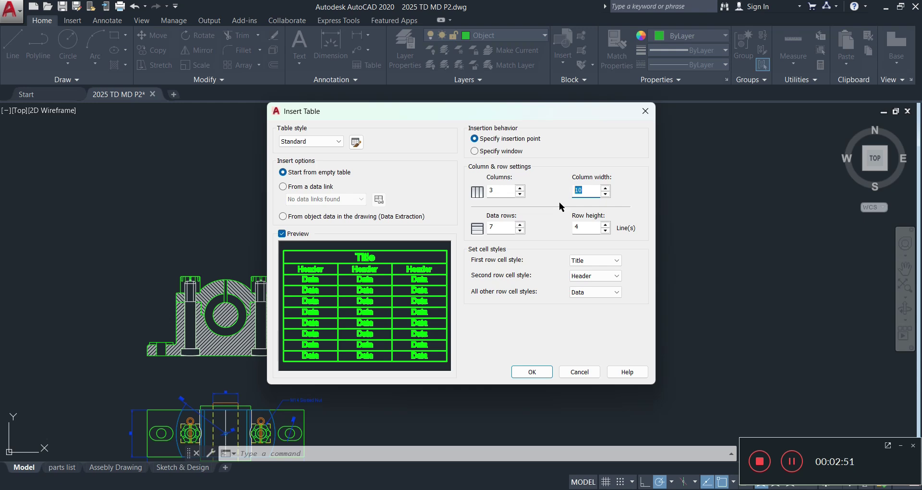
pyautogui.write('20')
pyautogui.doubleClick(577, 227)
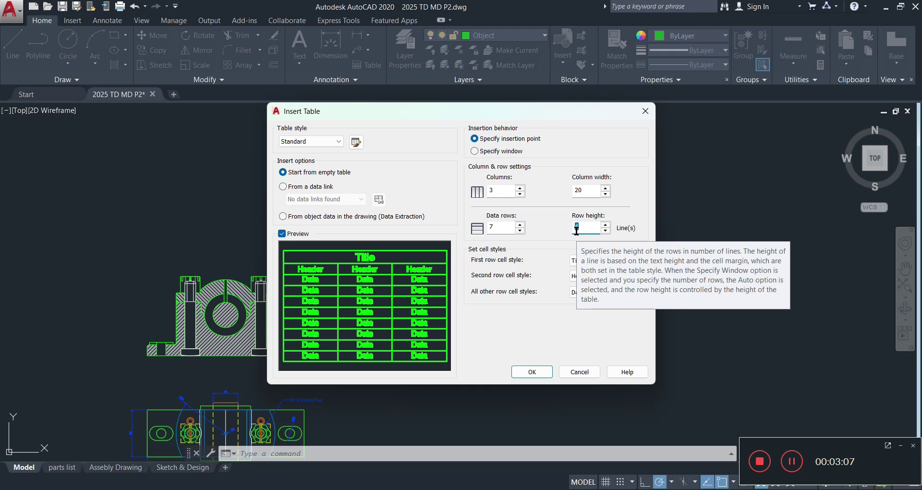
pyautogui.write('5')
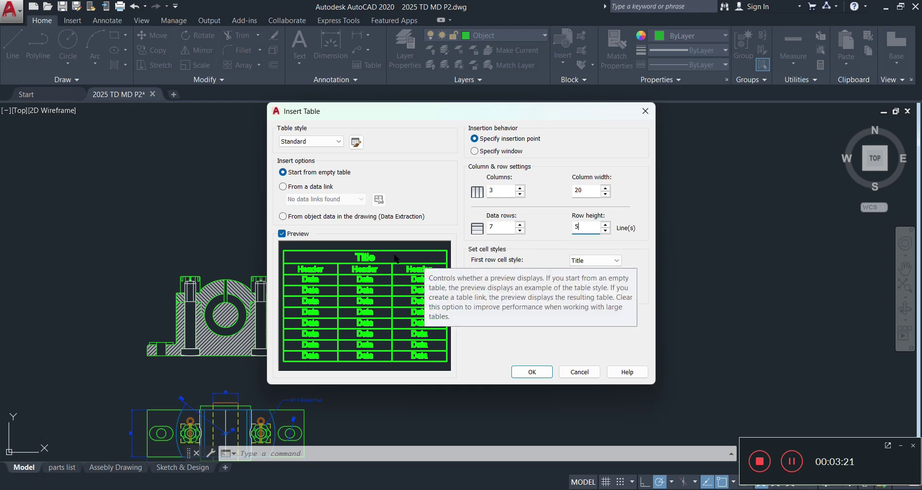
# - Try the Data cell style on the table's first row, and restore the Title style
pyautogui.click(614, 260)
pyautogui.click(603, 274)
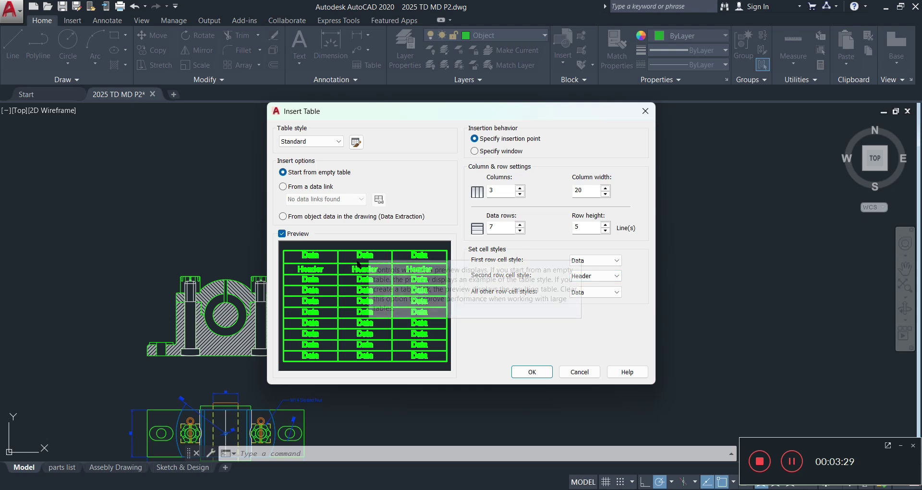
pyautogui.click(618, 262)
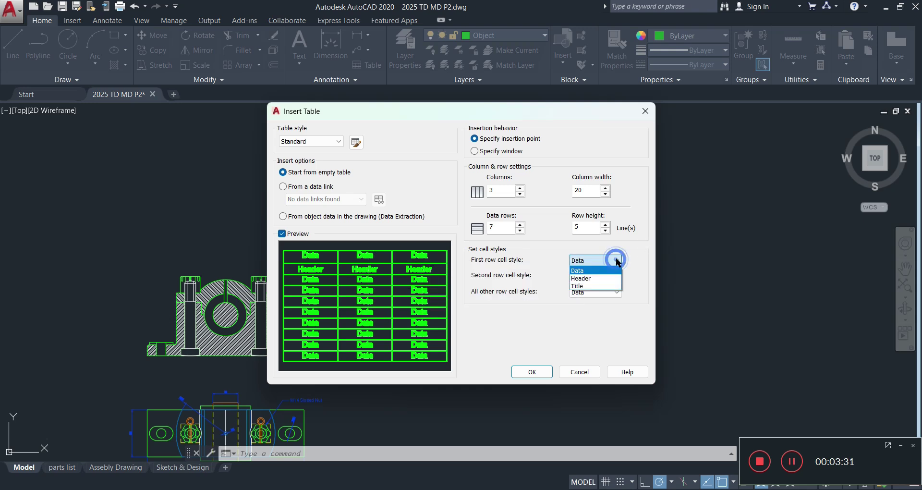
pyautogui.click(589, 287)
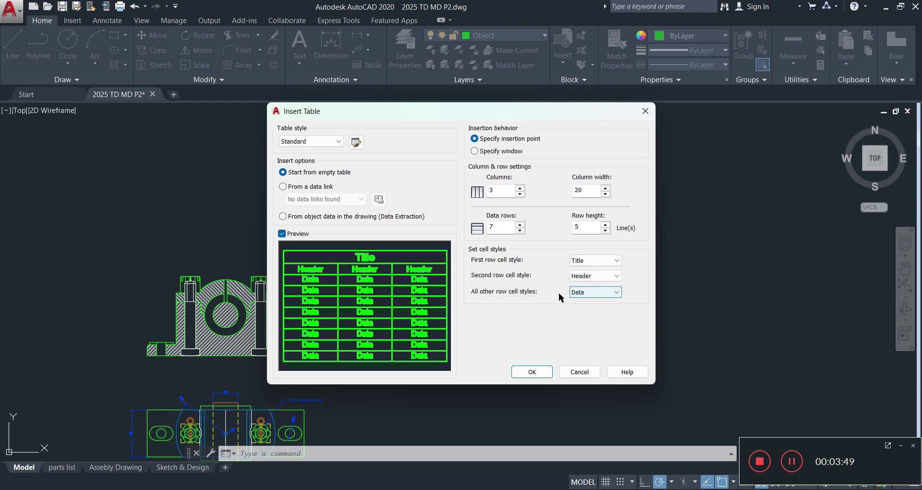
pyautogui.click(618, 293)
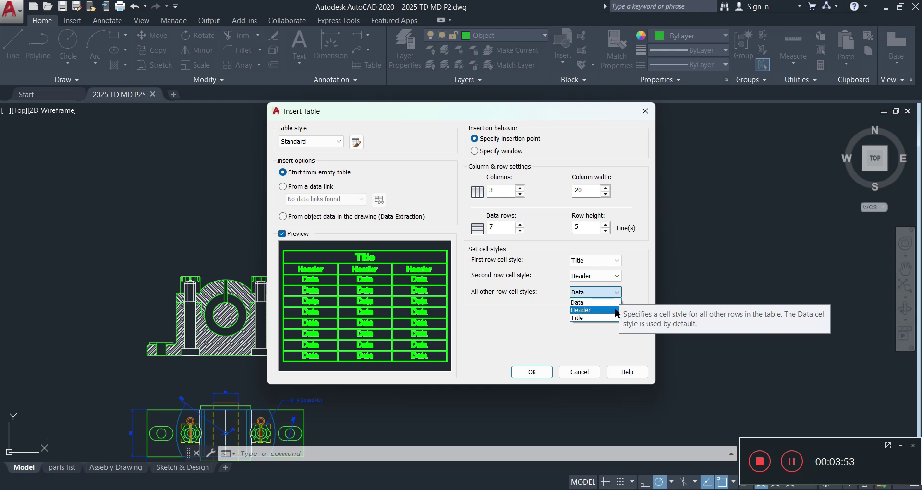
pyautogui.click(571, 339)
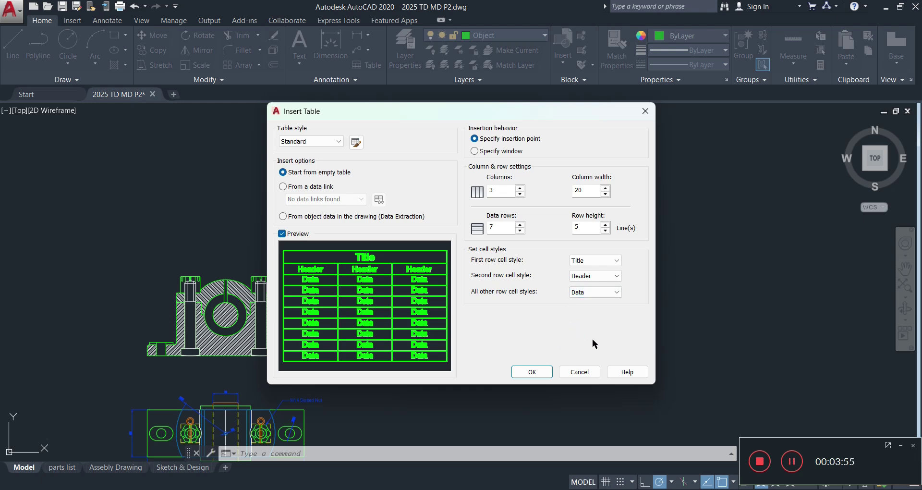
# - Place the table in the empty area to the right of the projection symbol, leaving its cells blank
pyautogui.click(532, 372)
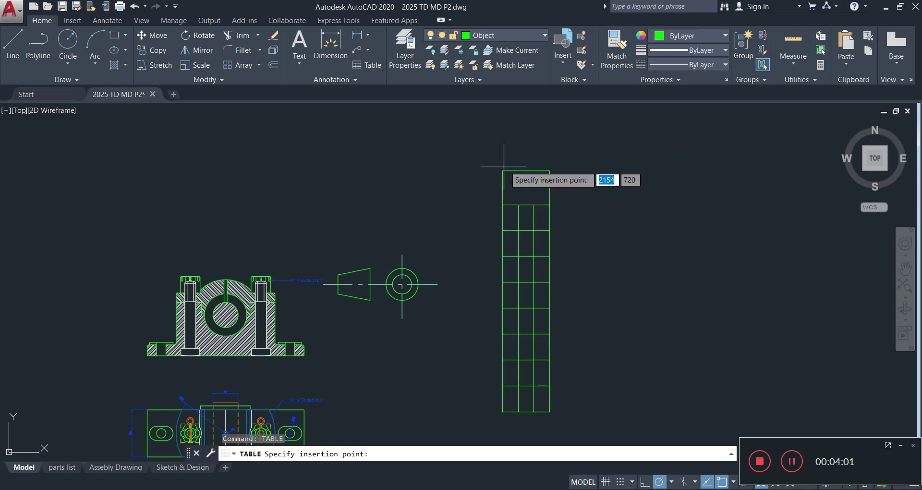
pyautogui.click(497, 188)
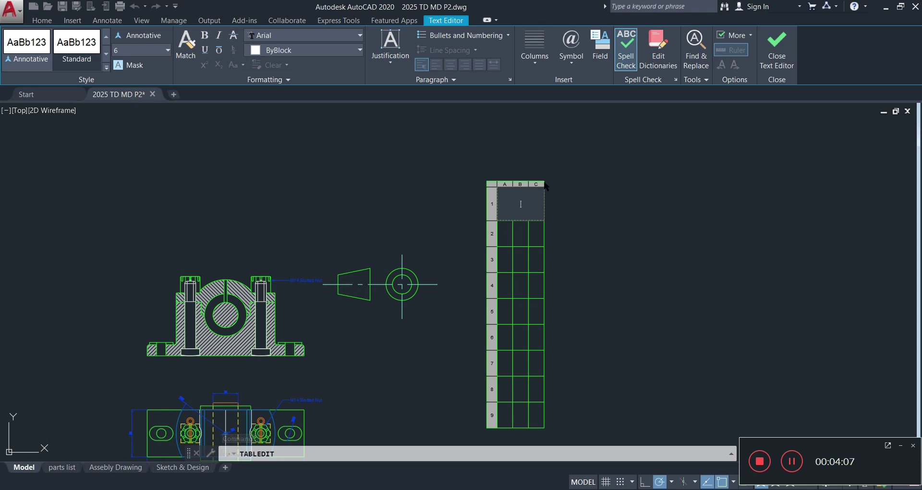
pyautogui.click(587, 190)
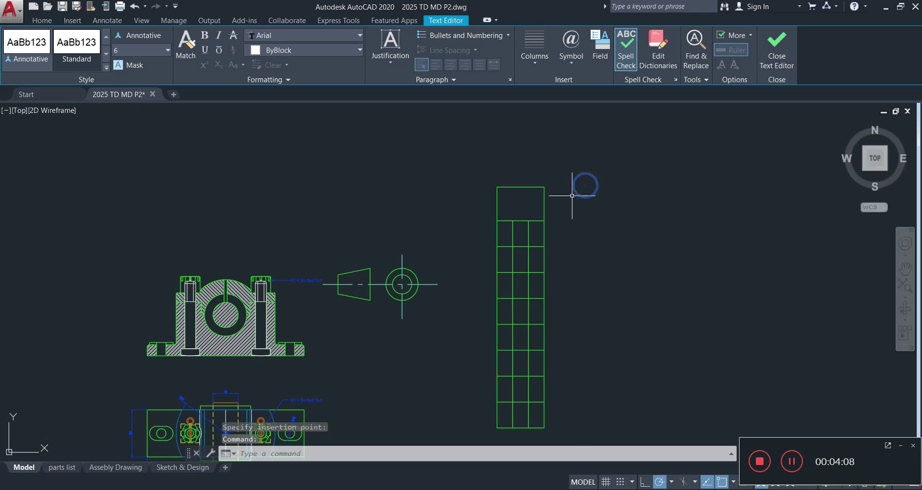
# - Stretch the table's width uniformly to the right, to between five and six times its inserted width
pyautogui.click(547, 204)
pyautogui.click(544, 203)
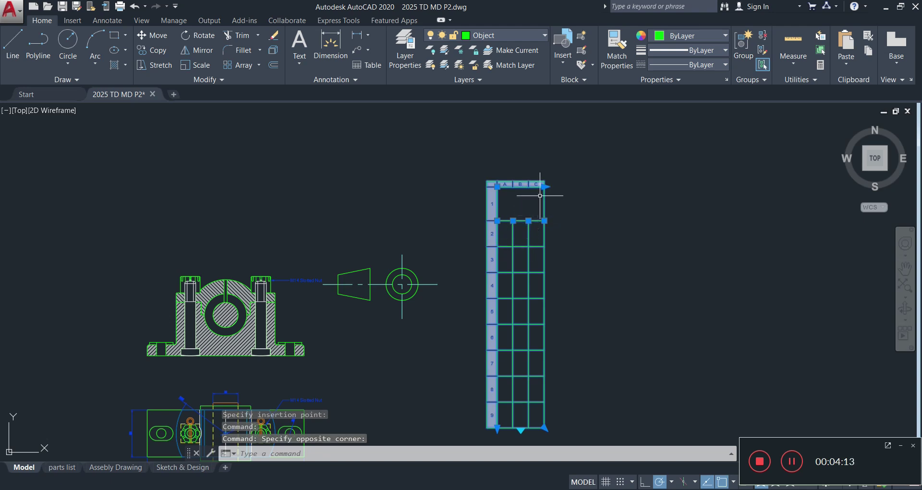
pyautogui.scroll(2, 540, 189)
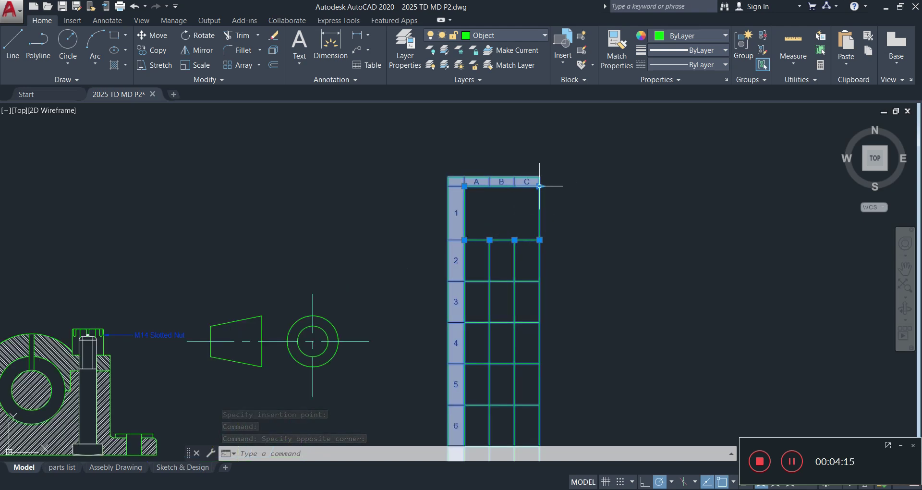
pyautogui.click(539, 186)
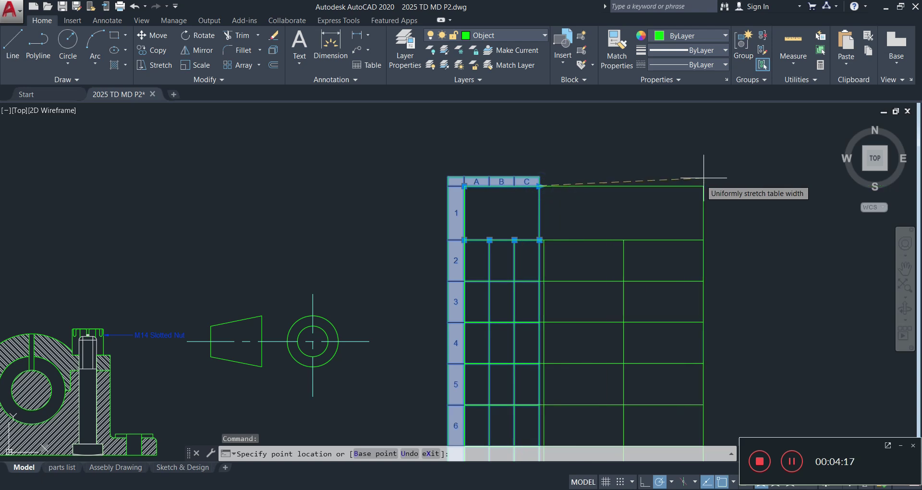
pyautogui.scroll(-4, 703, 178)
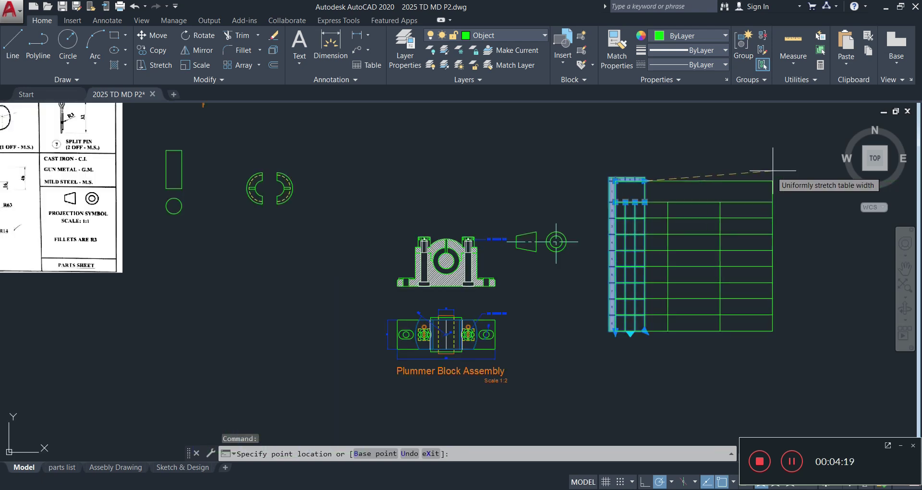
pyautogui.click(781, 174)
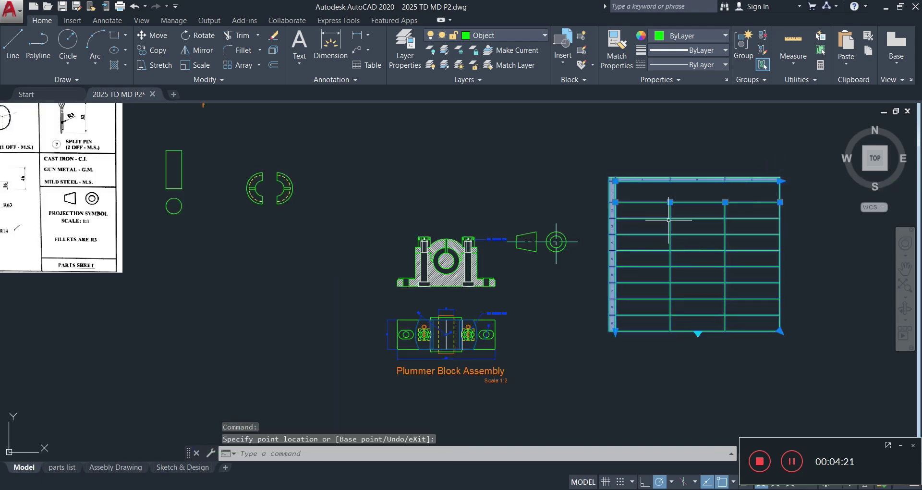
pyautogui.press('Escape')
# - Enter PARTS LIST as the title in the table's first row
pyautogui.click(650, 193)
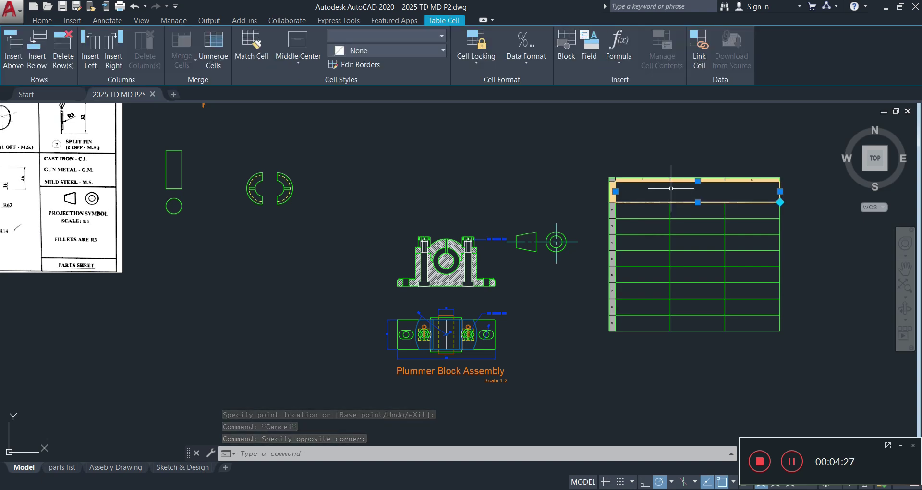
pyautogui.doubleClick(673, 192)
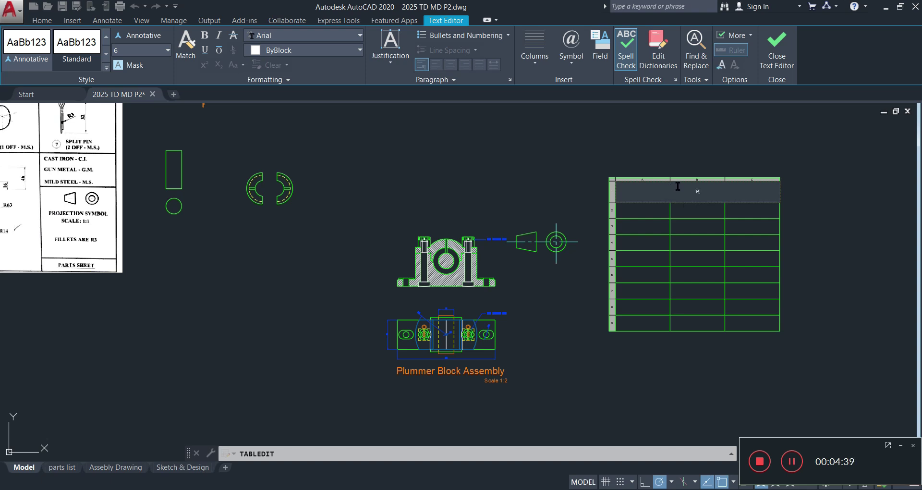
pyautogui.write('TS LIST')
pyautogui.scroll(4, 883, 218)
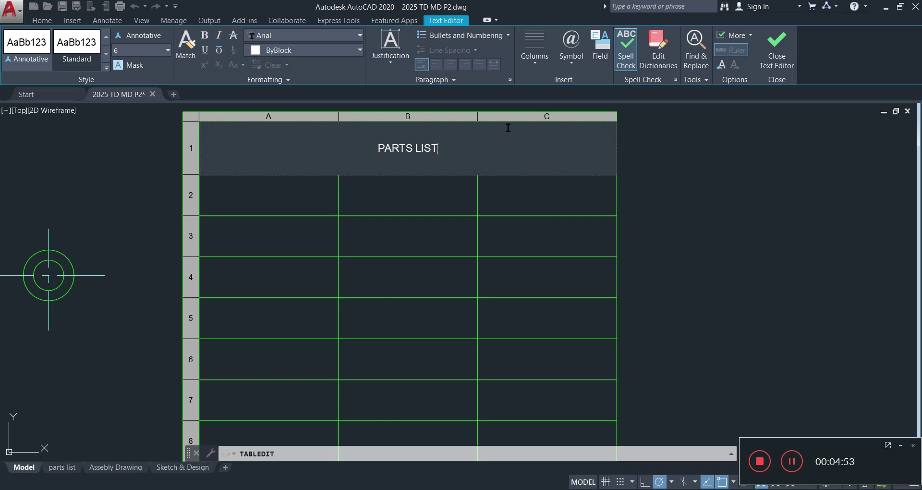
# - Set the text height of the PARTS LIST title to 10
pyautogui.moveTo(451, 149); pyautogui.dragTo(315, 150)
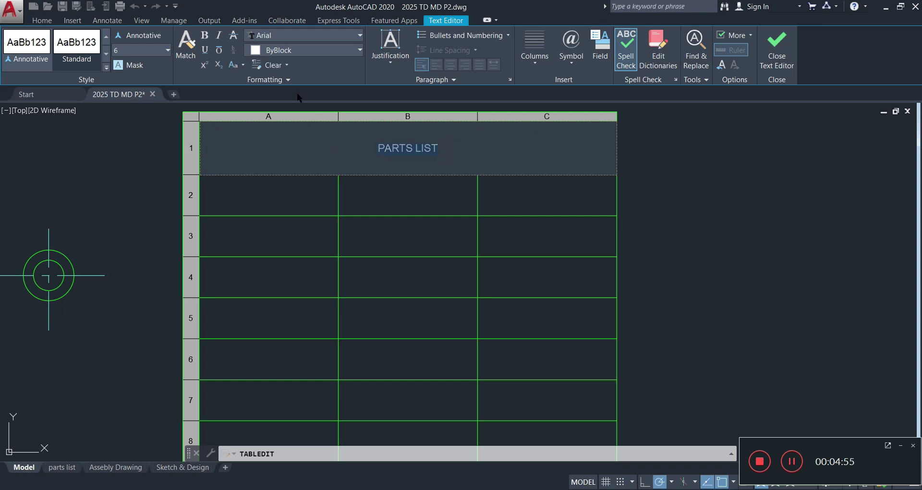
pyautogui.click(138, 51)
pyautogui.write('10')
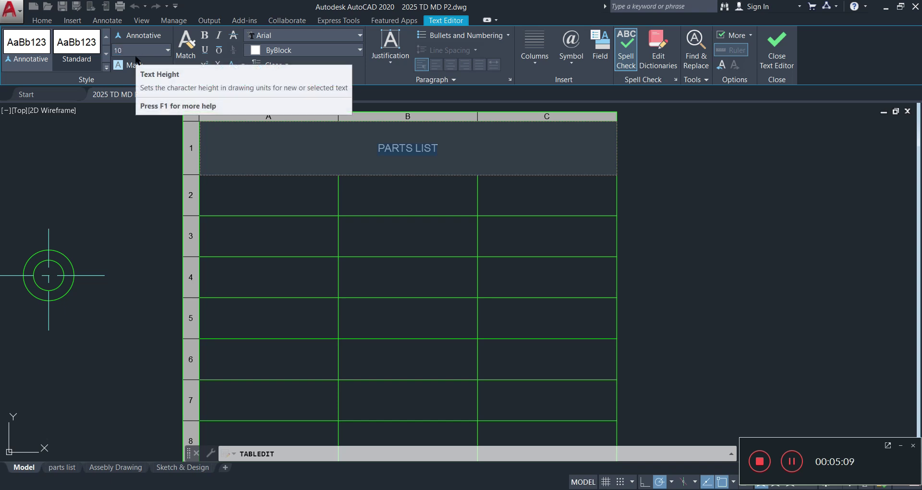
pyautogui.press('Return')
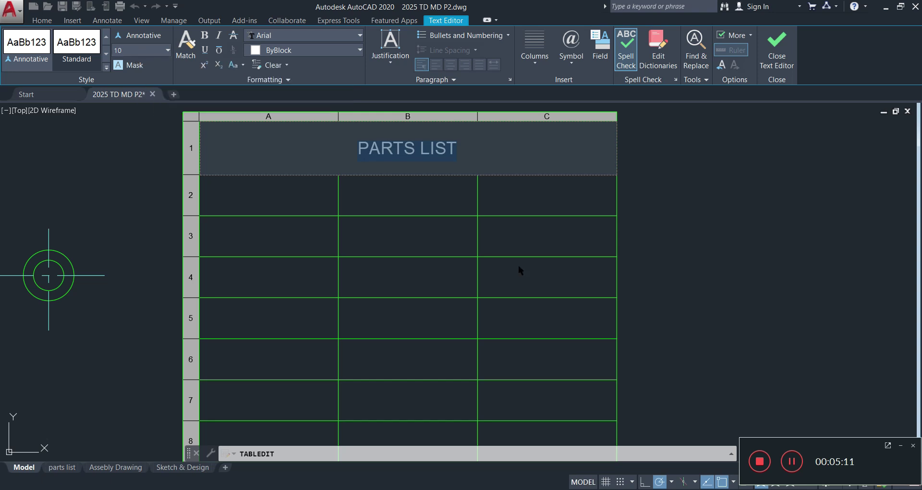
pyautogui.press('Escape')
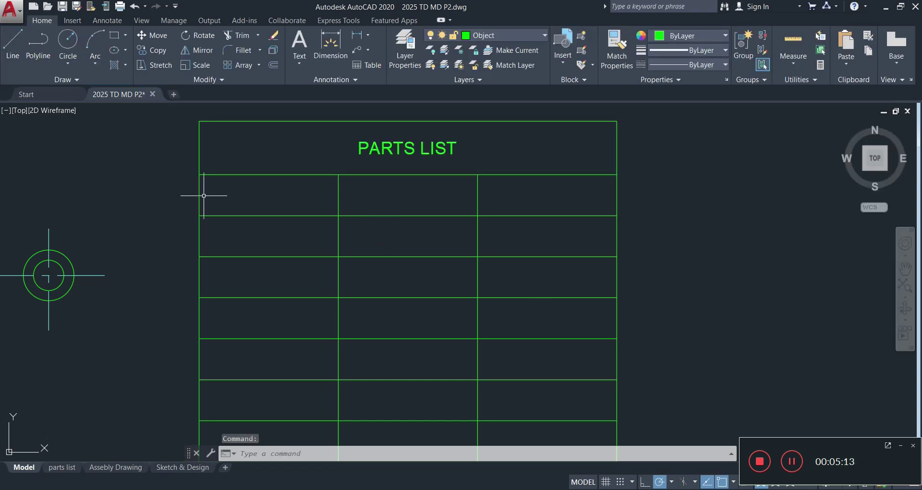
# - Enter PARTS NUMBER as the header of the table's first column
pyautogui.click(228, 194)
pyautogui.doubleClick(269, 195)
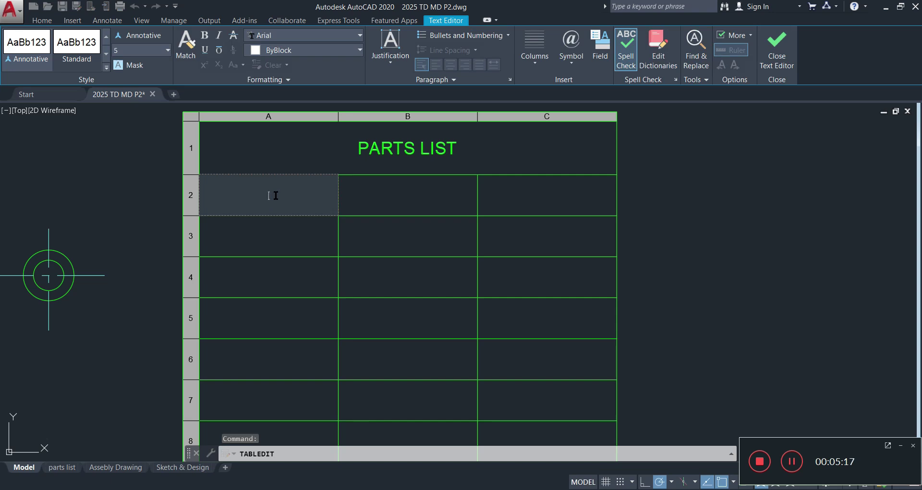
pyautogui.write('PAR')
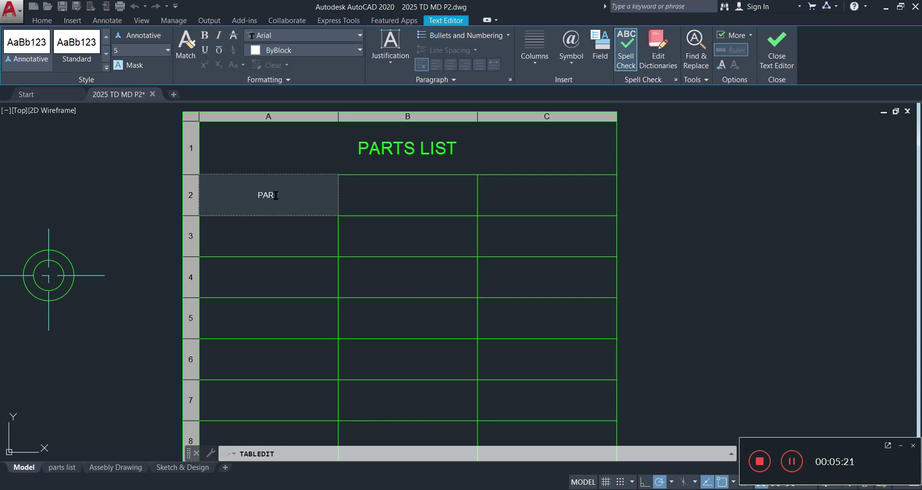
pyautogui.write('TS NUMBERS')
pyautogui.click(408, 196)
# - Enter PART NAME as the header of the table's second column
pyautogui.click(391, 201)
pyautogui.doubleClick(398, 201)
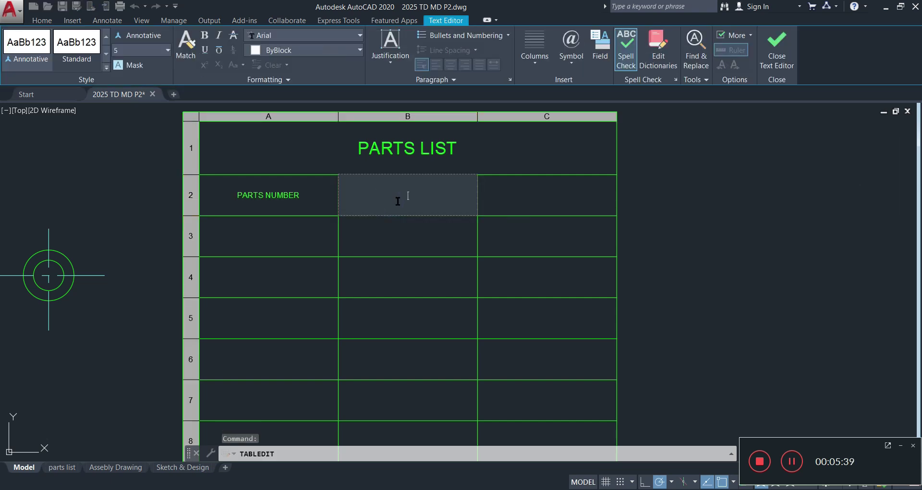
pyautogui.write('PART NAME')
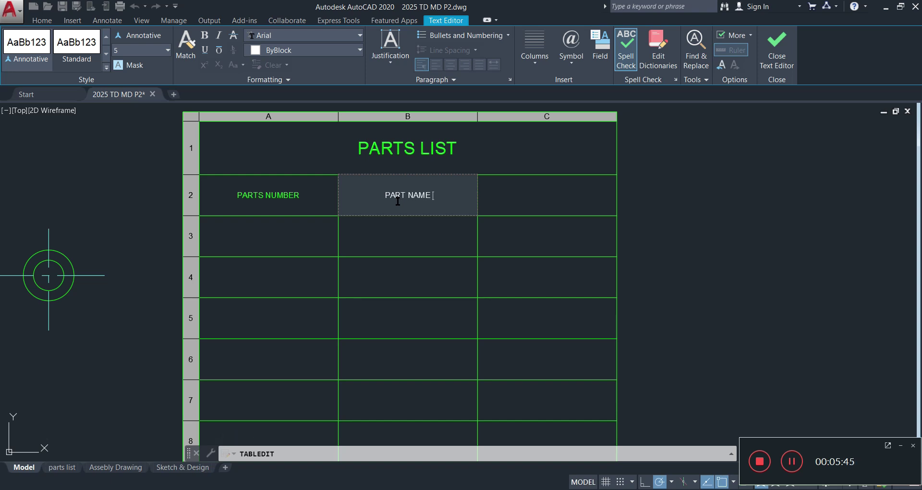
pyautogui.write(' / D')
pyautogui.press('BackSpace')
pyautogui.press('BackSpace')
pyautogui.press('BackSpace')
pyautogui.press('BackSpace')
pyautogui.click(534, 197)
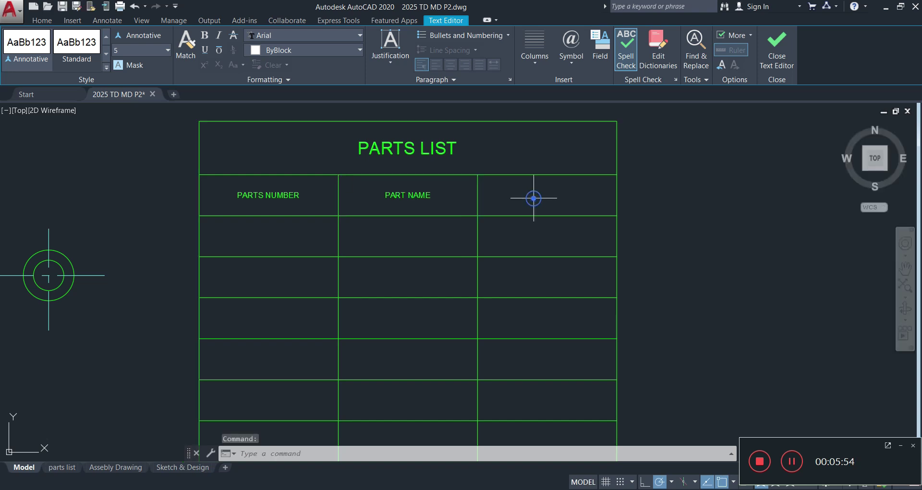
# - Enter QUANTITY as the header of the table's third column
pyautogui.doubleClick(535, 197)
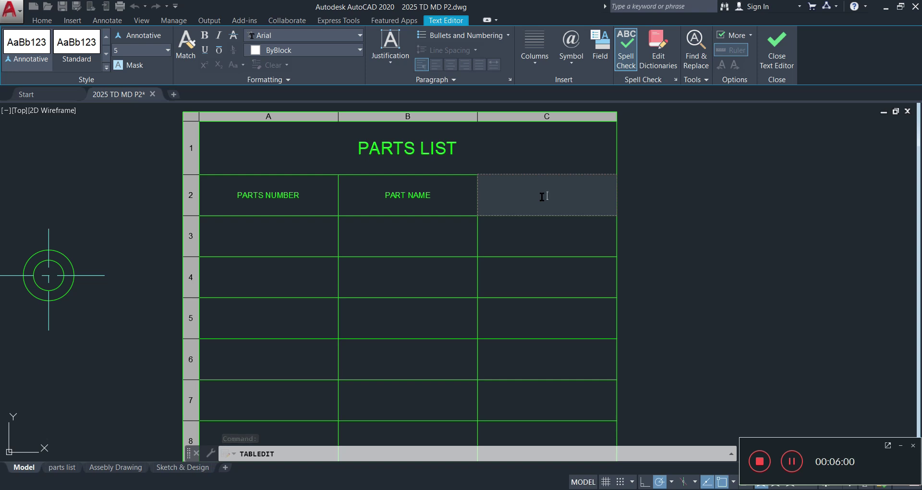
pyautogui.write('QUANTITY')
pyautogui.press('Escape')
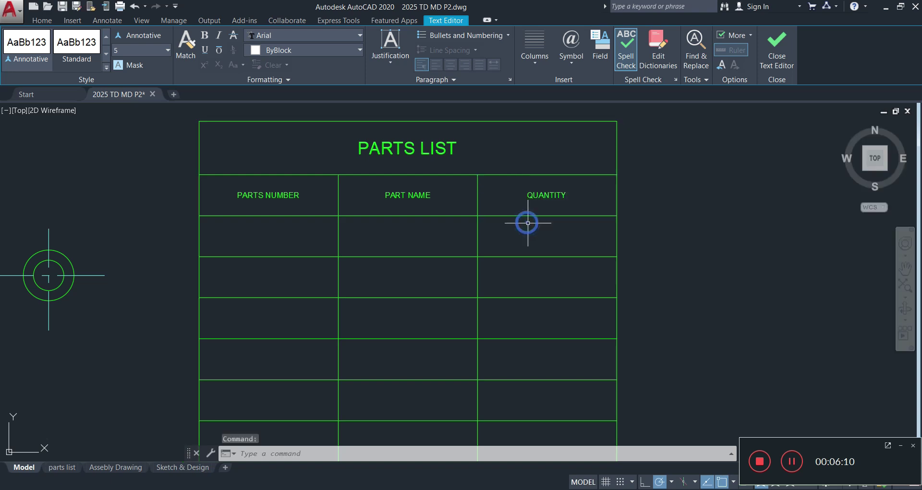
# - Number the seven rows below the PARTS NUMBER header from 1 to 7
pyautogui.scroll(-1, 538, 233)
pyautogui.click(368, 238)
pyautogui.doubleClick(370, 238)
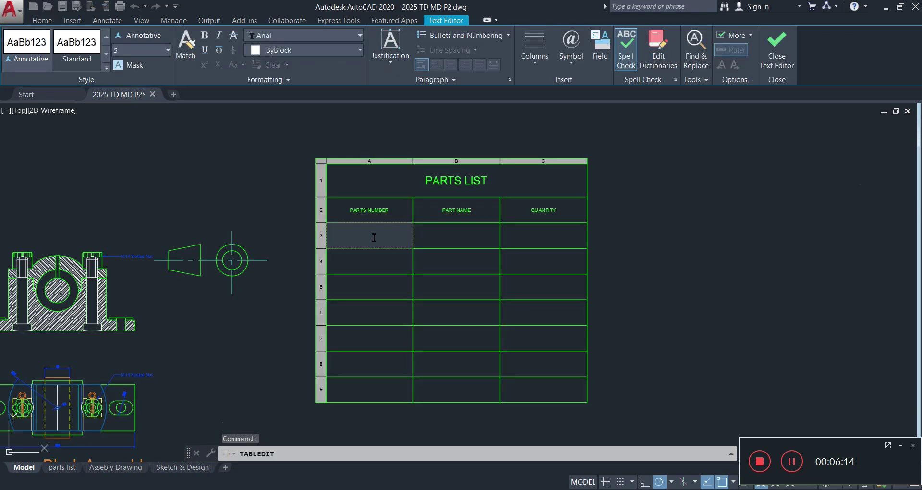
pyautogui.write('1')
pyautogui.press('Return')
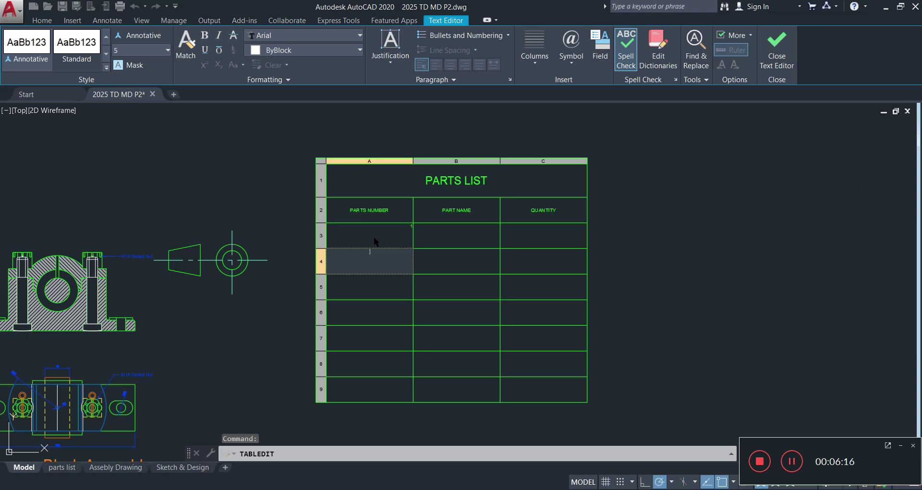
pyautogui.write('2')
pyautogui.press('Return')
pyautogui.write('3')
pyautogui.press('Return')
pyautogui.write('4')
pyautogui.press('Return')
pyautogui.write('5')
pyautogui.press('Return')
pyautogui.write('6')
pyautogui.press('Return')
pyautogui.write('7')
pyautogui.click(388, 404)
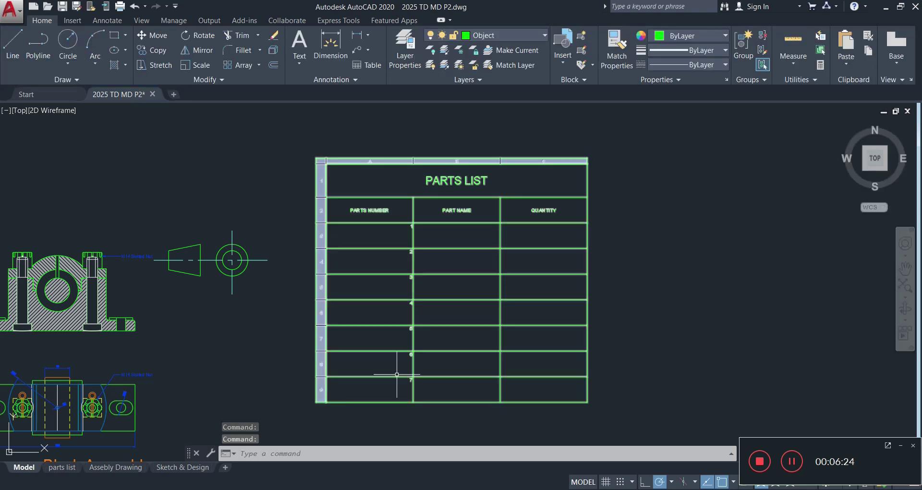
pyautogui.click(386, 386)
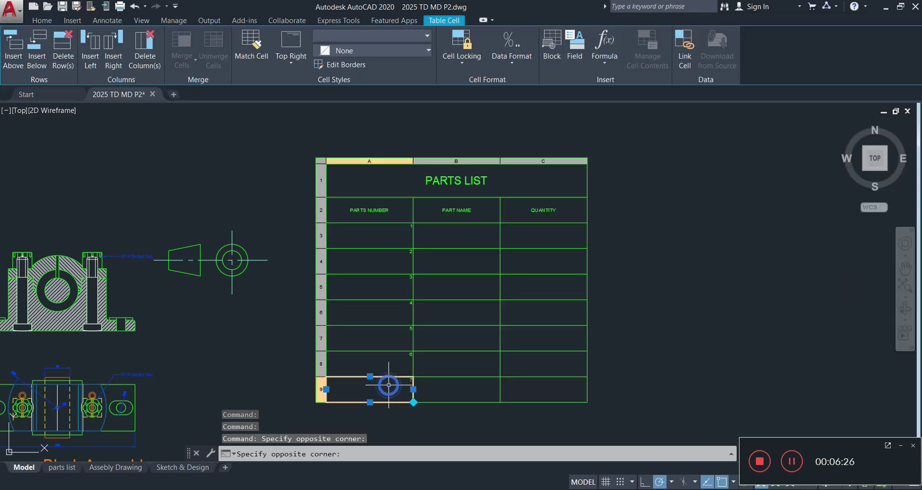
pyautogui.click(392, 401)
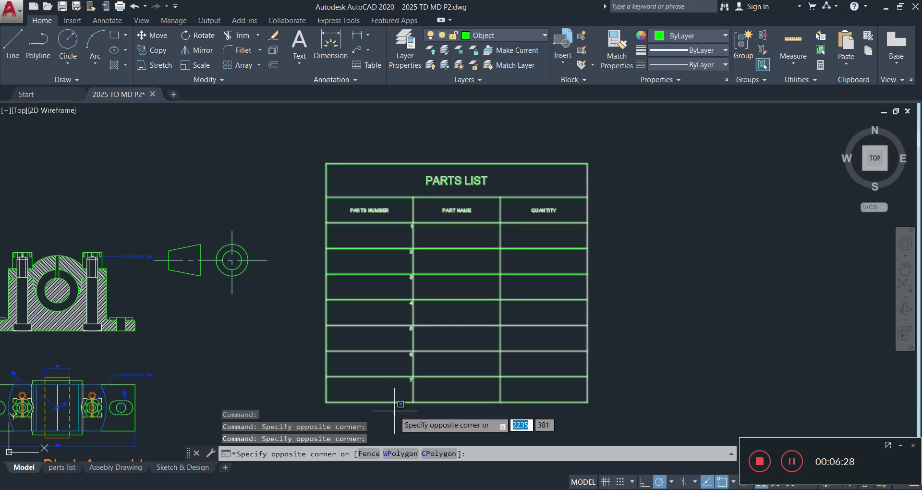
pyautogui.click(394, 410)
pyautogui.click(393, 387)
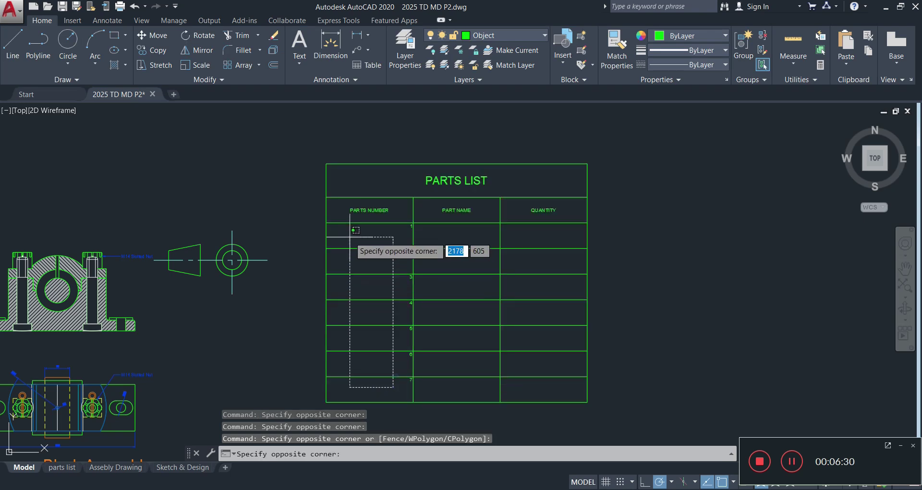
pyautogui.click(356, 230)
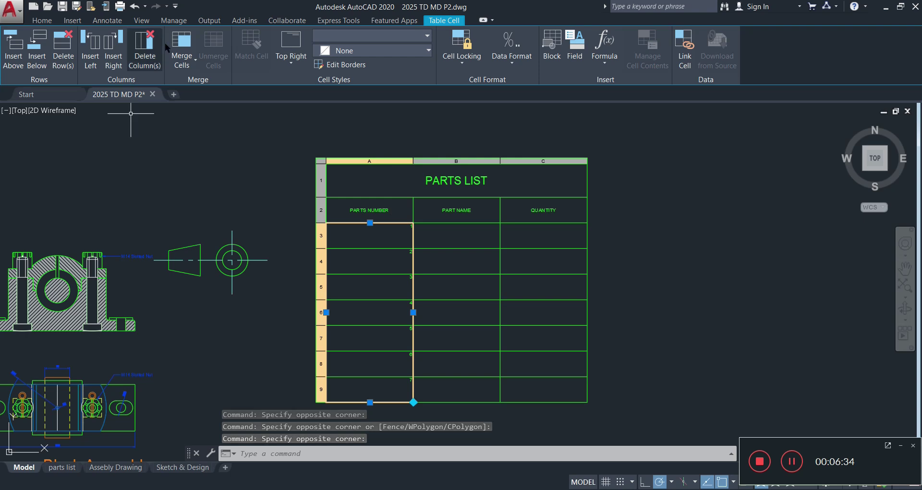
pyautogui.click(97, 22)
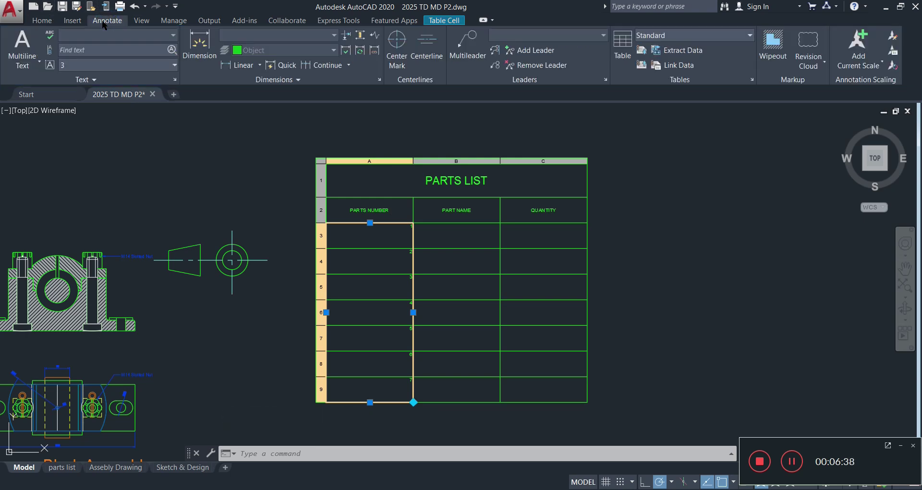
pyautogui.click(43, 21)
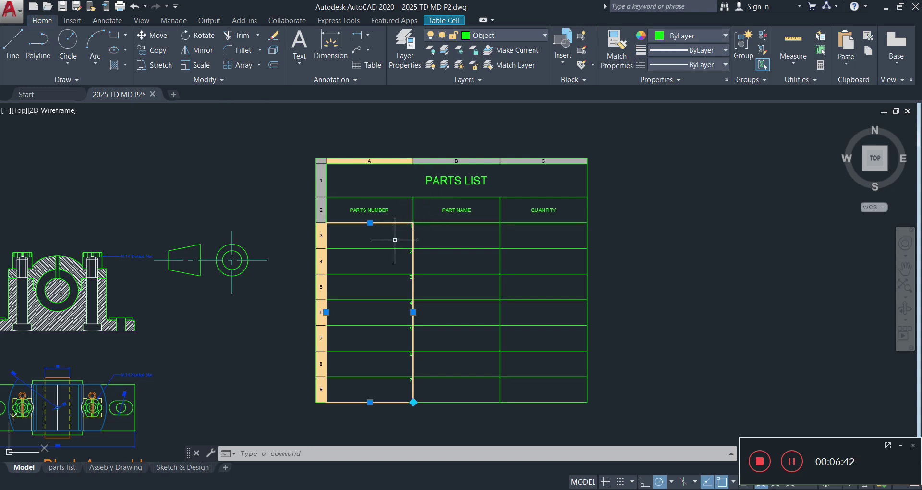
pyautogui.press('Escape')
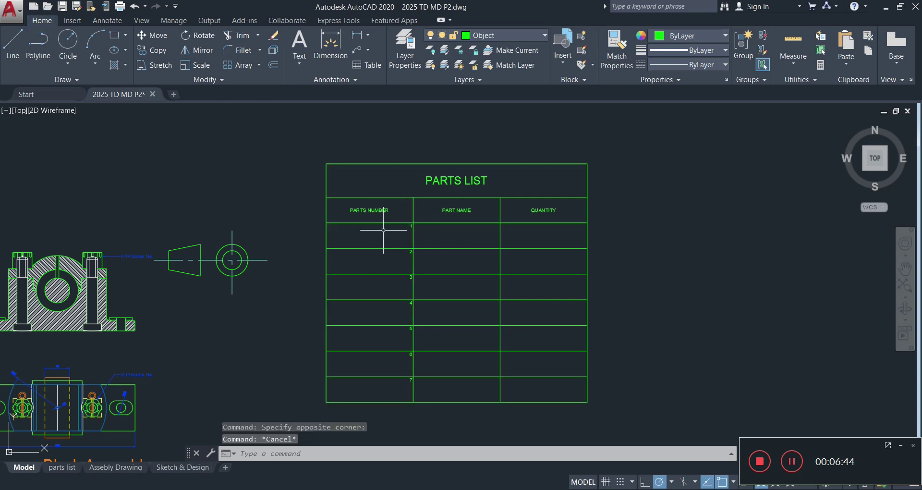
pyautogui.doubleClick(383, 230)
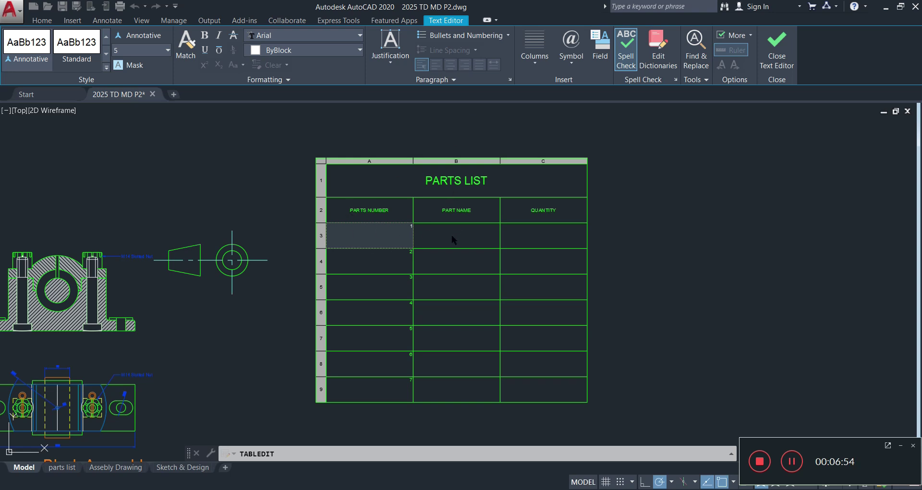
pyautogui.press('Escape')
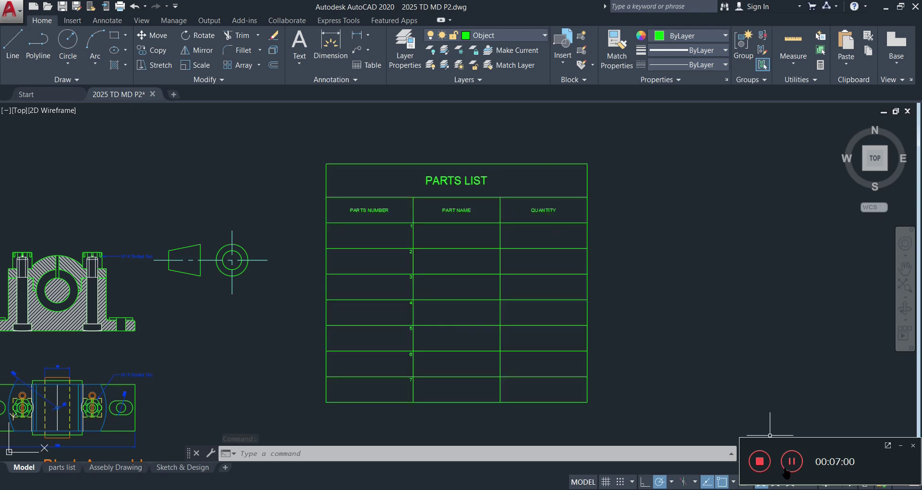
# - Consult the parts sheet for part 1 and enter Body as its name in the PART NAME column
pyautogui.doubleClick(459, 233)
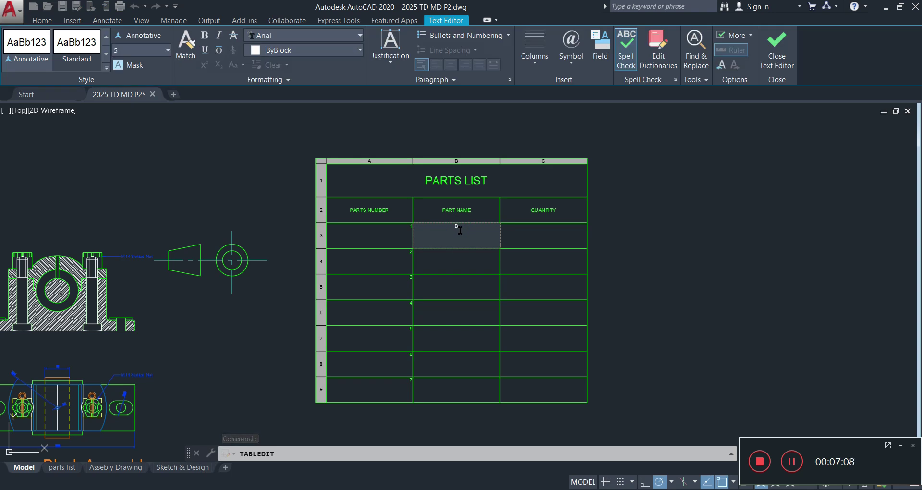
pyautogui.scroll(-4, 396, 285)
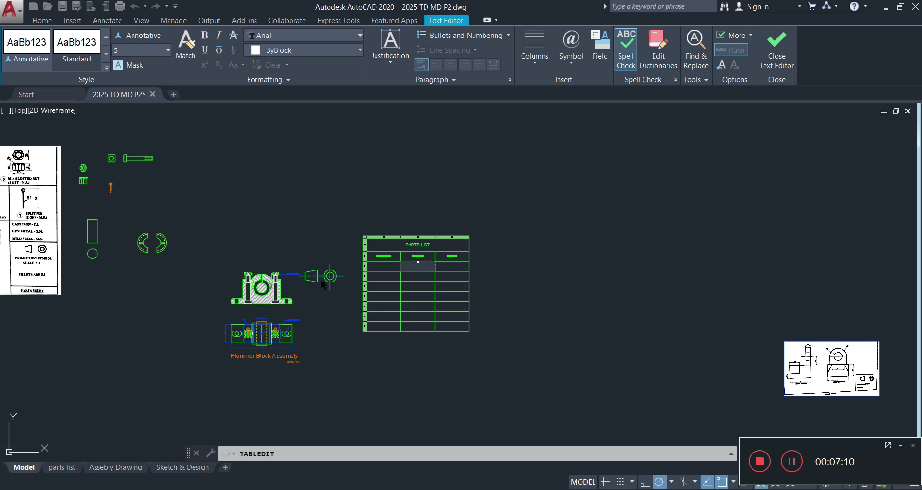
pyautogui.moveTo(66, 239); pyautogui.dragTo(107, 234, button='middle')
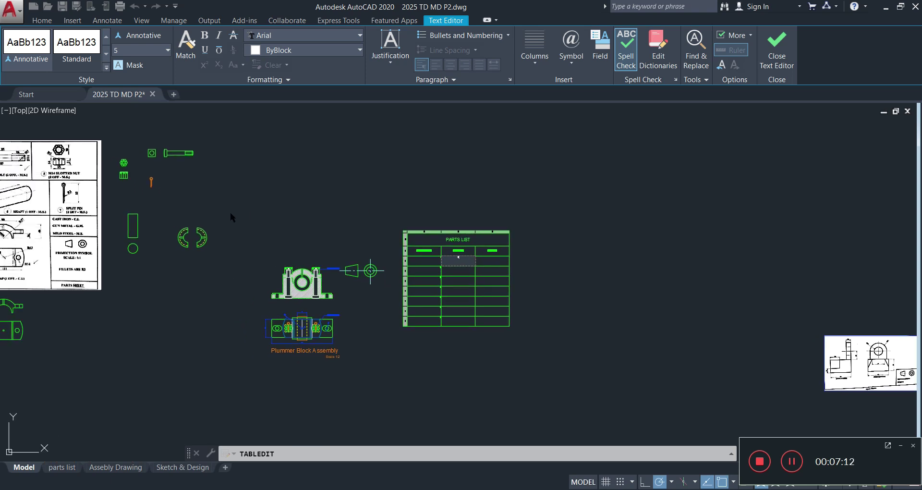
pyautogui.moveTo(526, 177); pyautogui.dragTo(663, 160, button='middle')
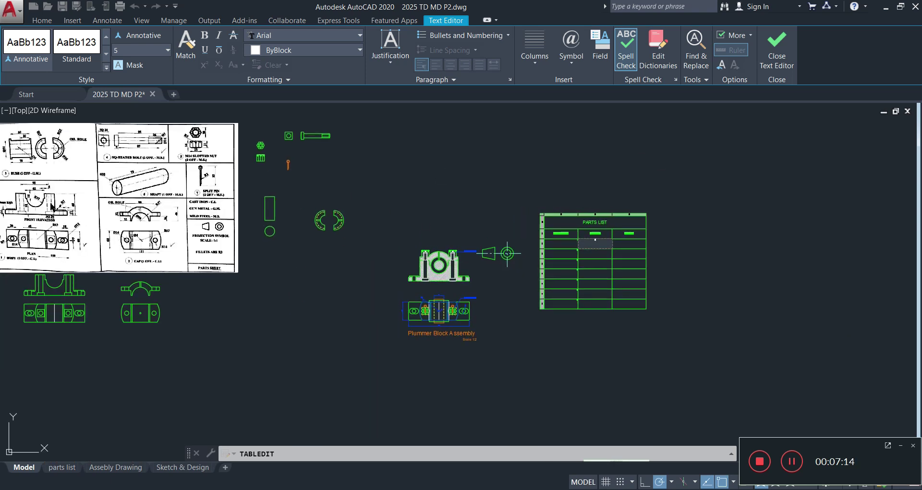
pyautogui.scroll(4, 26, 242)
pyautogui.moveTo(274, 225); pyautogui.dragTo(361, 221, button='middle')
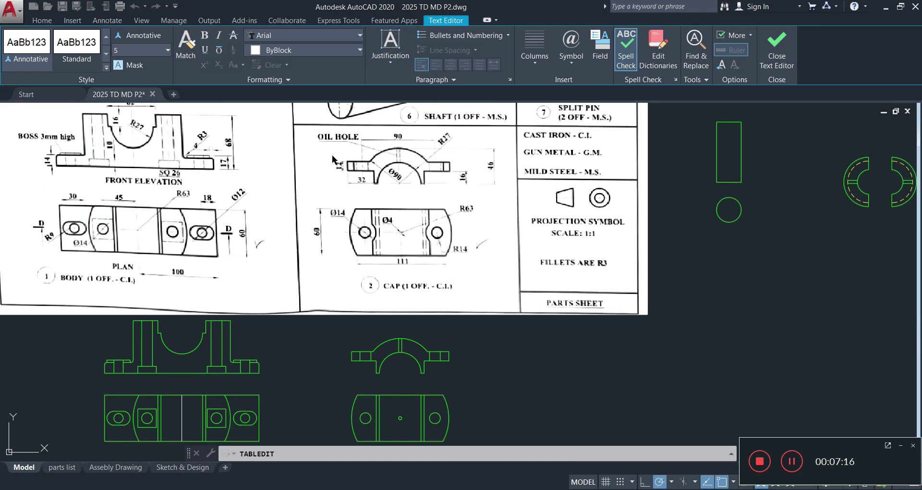
pyautogui.scroll(-7, 184, 192)
pyautogui.scroll(6, 166, 192)
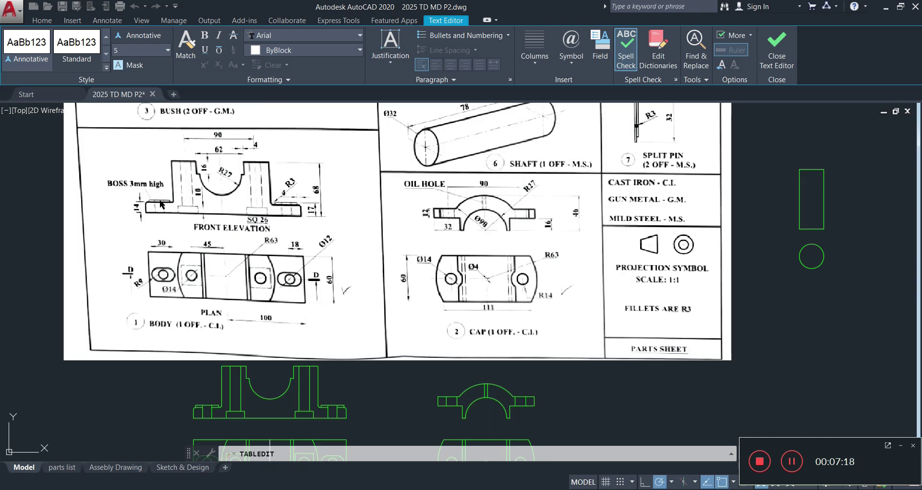
pyautogui.scroll(2, 161, 204)
pyautogui.scroll(-4, 261, 215)
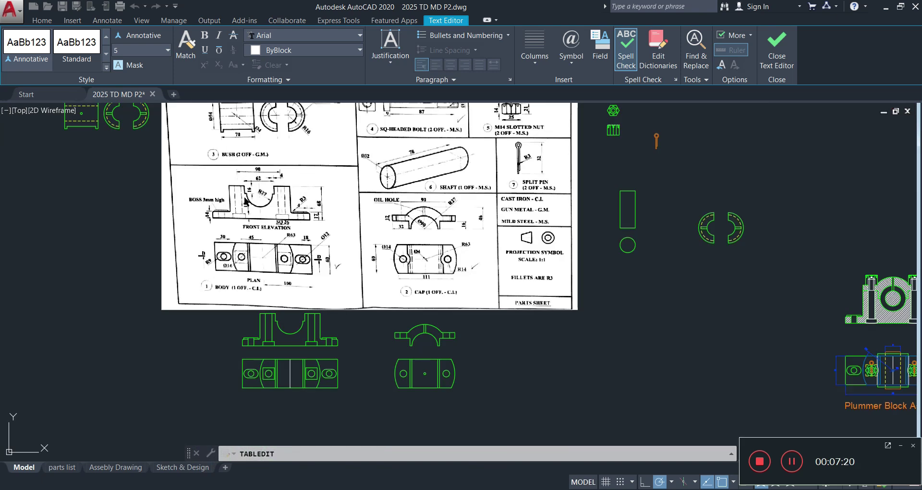
pyautogui.scroll(4, 241, 288)
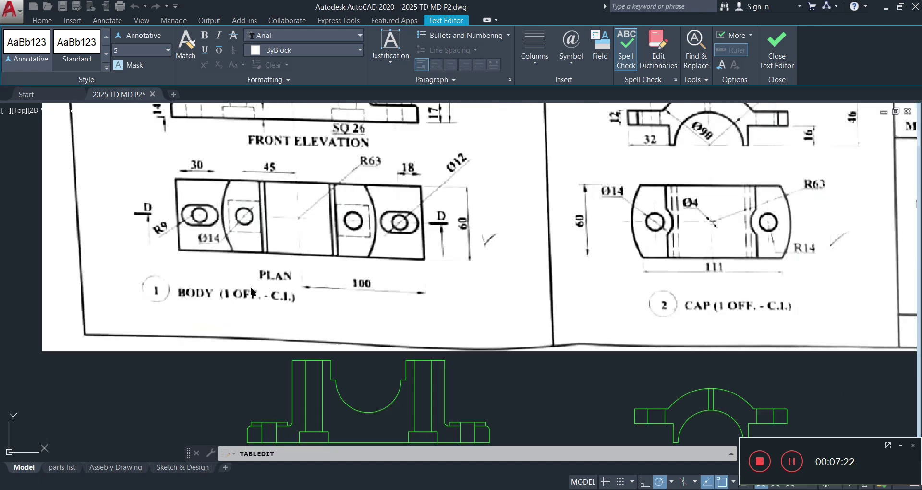
pyautogui.scroll(-8, 252, 291)
pyautogui.scroll(6, 604, 267)
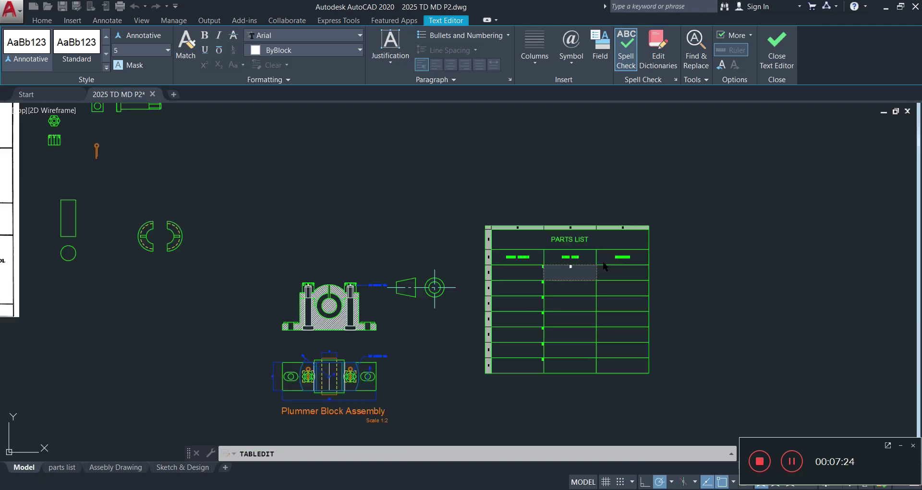
pyautogui.scroll(6, 581, 267)
pyautogui.write('ody')
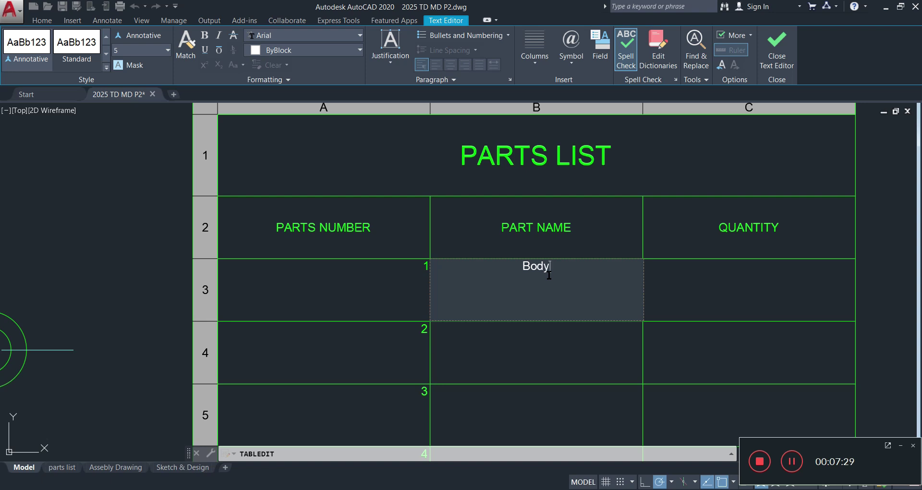
pyautogui.click(552, 383)
# - Enter 1 as the quantity for the Body row
pyautogui.click(730, 279)
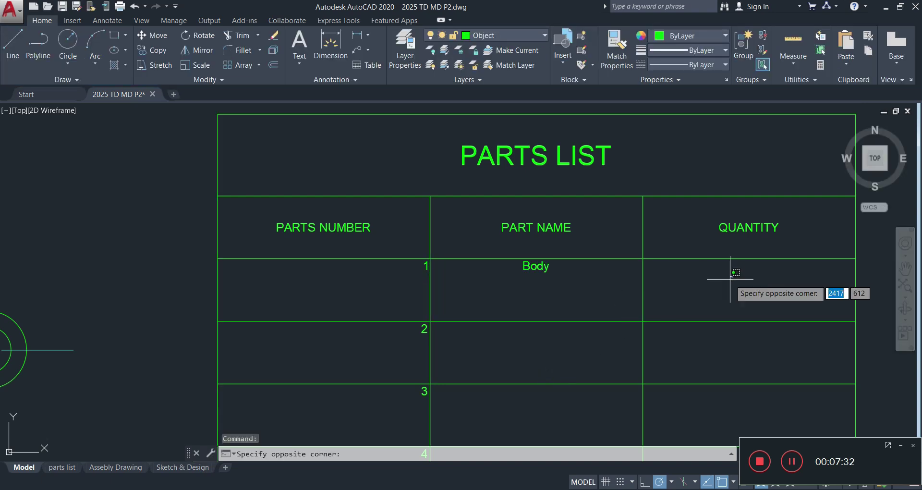
pyautogui.click(730, 279)
pyautogui.doubleClick(729, 279)
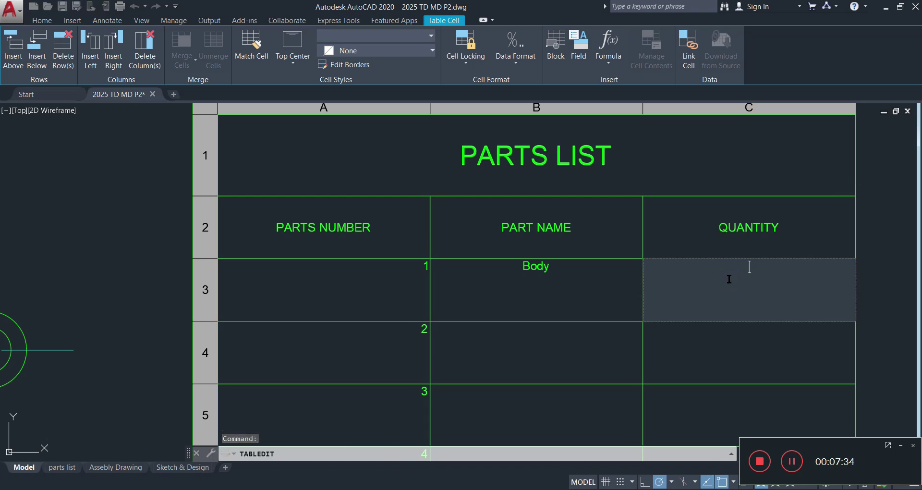
pyautogui.write('1')
pyautogui.click(595, 370)
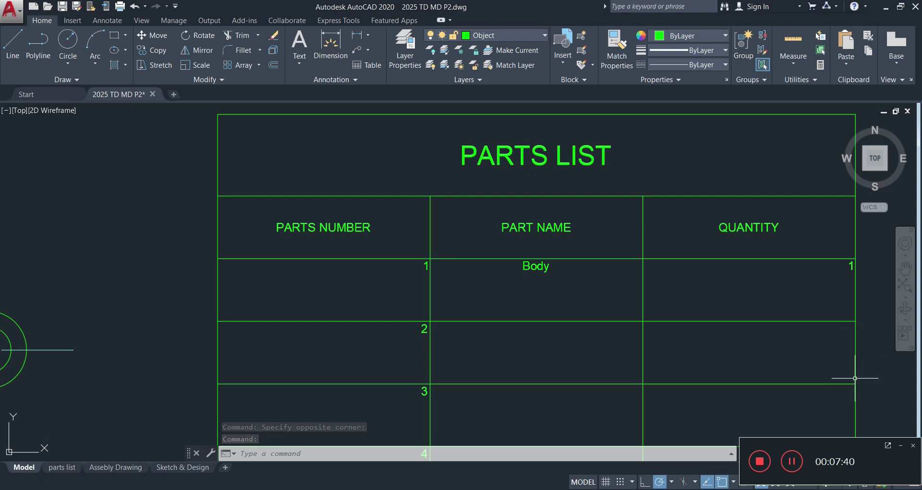
pyautogui.click(793, 462)
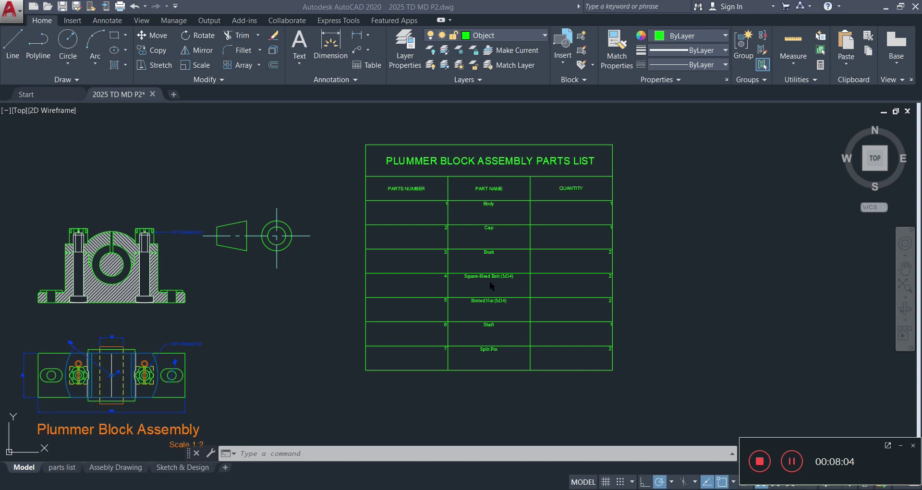
# - Set the alignment of all seven value cells in the QUANTITY column to Middle Center
pyautogui.click(600, 361)
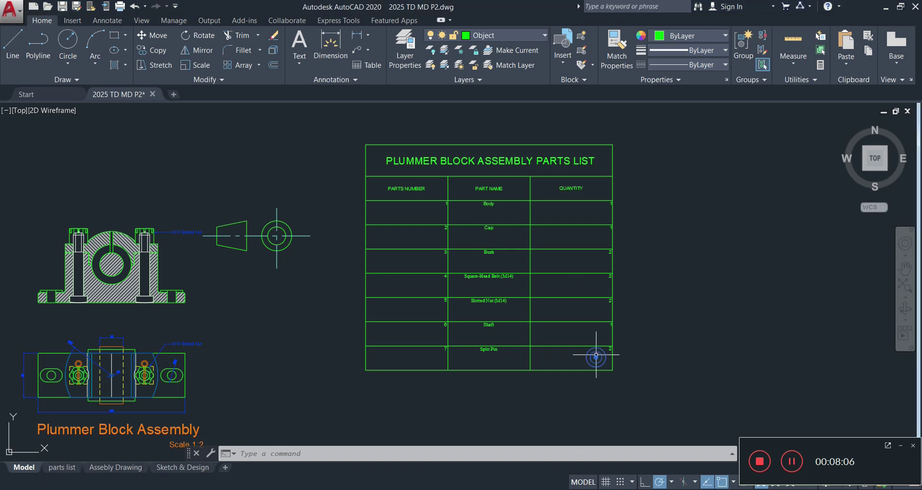
pyautogui.click(589, 356)
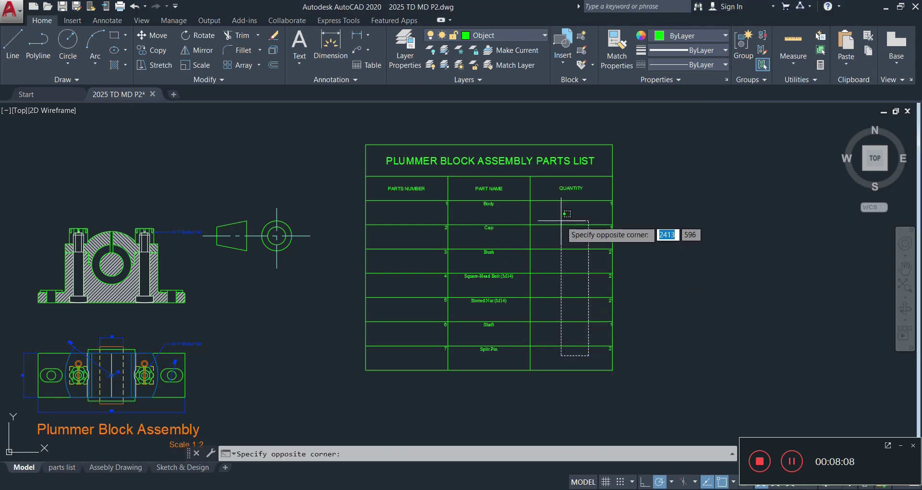
pyautogui.click(537, 192)
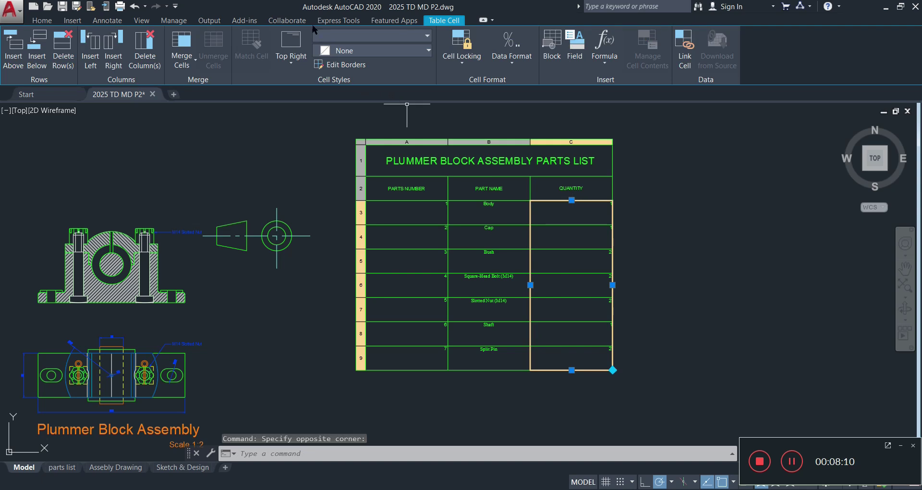
pyautogui.click(291, 63)
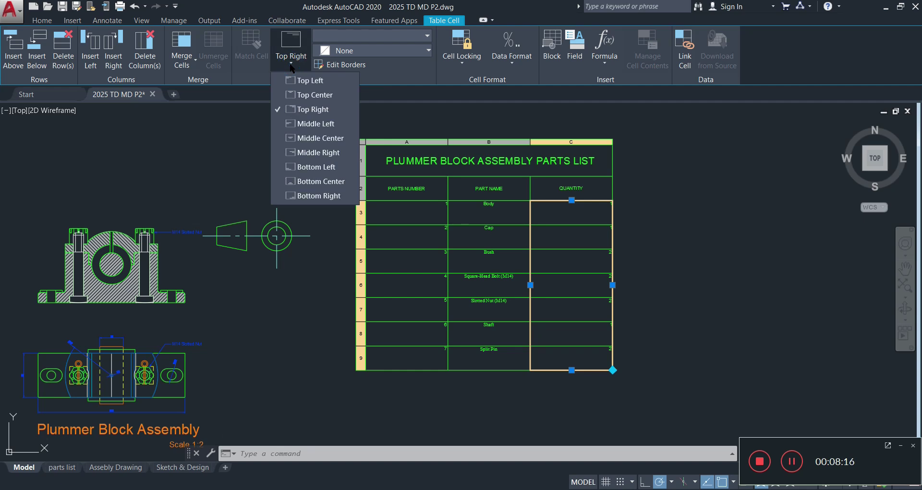
pyautogui.click(309, 138)
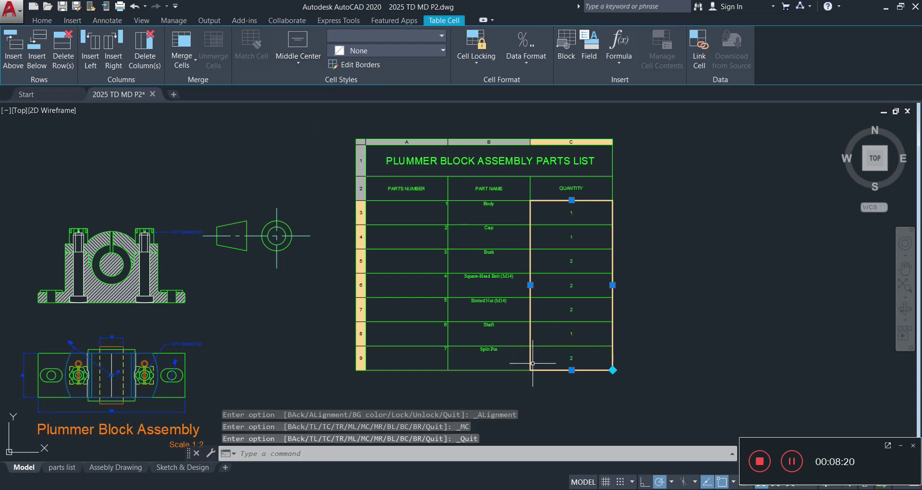
# - Set the alignment of all seven number cells in the PARTS NUMBER column to Middle Center
pyautogui.moveTo(432, 360); pyautogui.dragTo(385, 214)
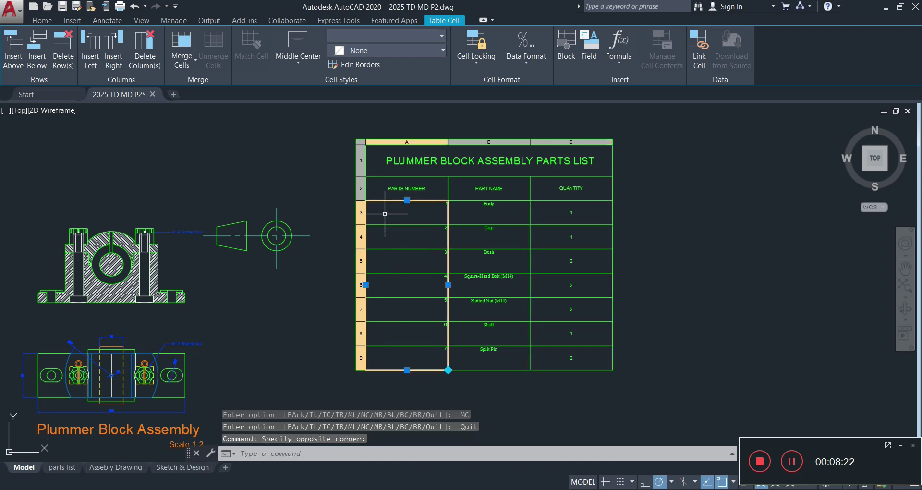
pyautogui.click(293, 64)
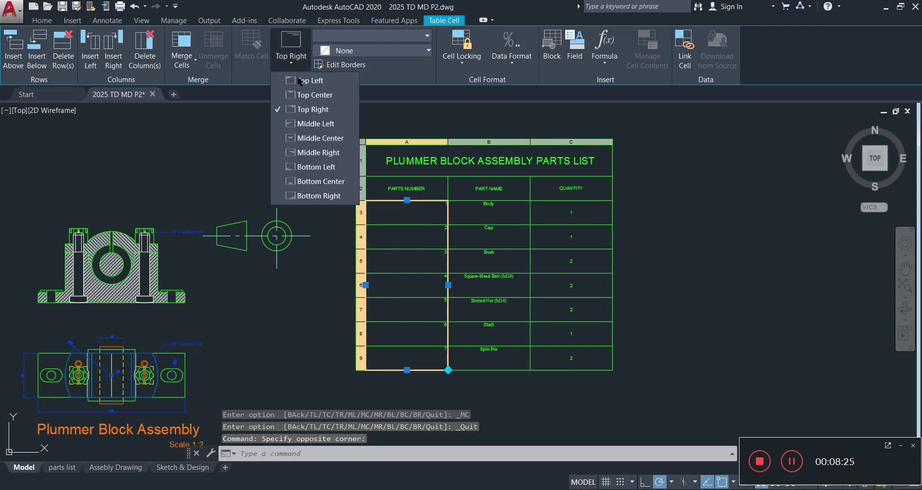
pyautogui.click(303, 139)
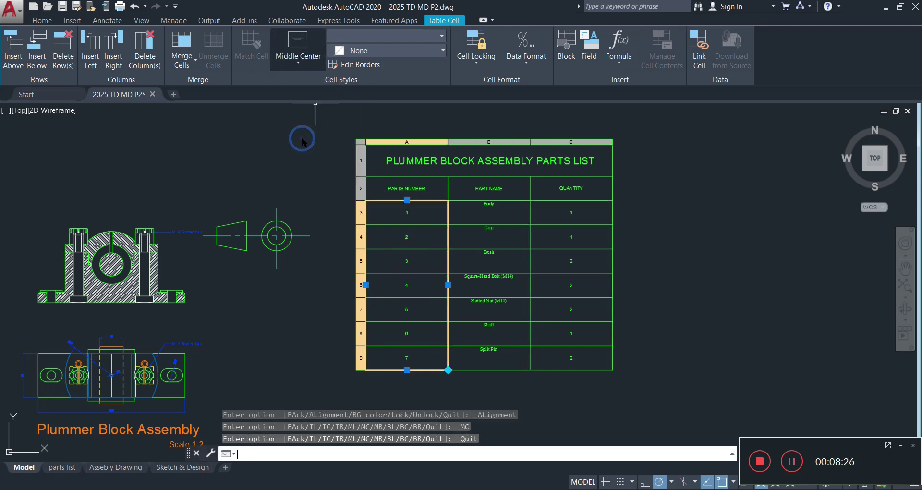
pyautogui.click(645, 235)
pyautogui.click(631, 185)
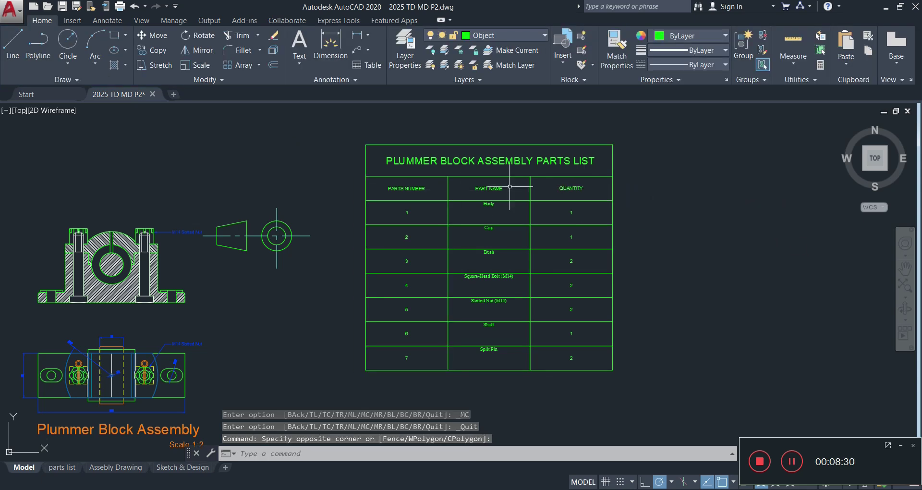
# - Set the text height of the QUANTITY column header to 7
pyautogui.click(575, 187)
pyautogui.doubleClick(575, 188)
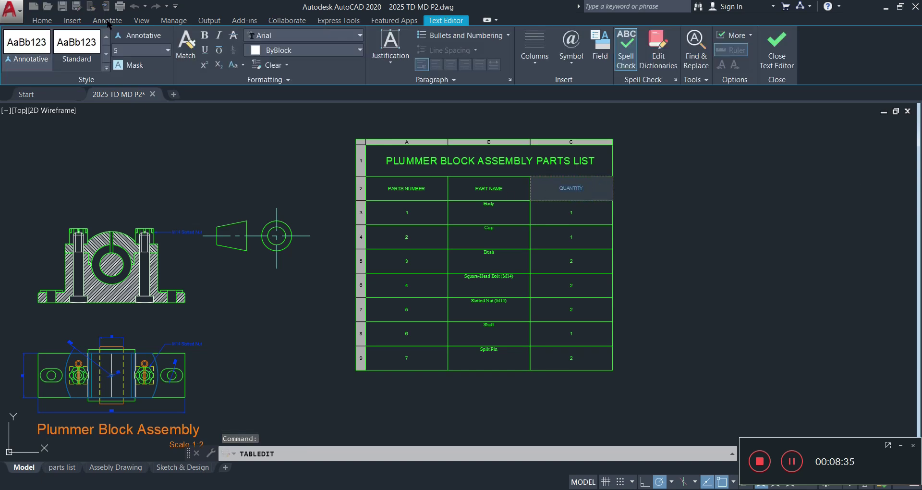
pyautogui.click(124, 50)
pyautogui.write('7')
pyautogui.press('Return')
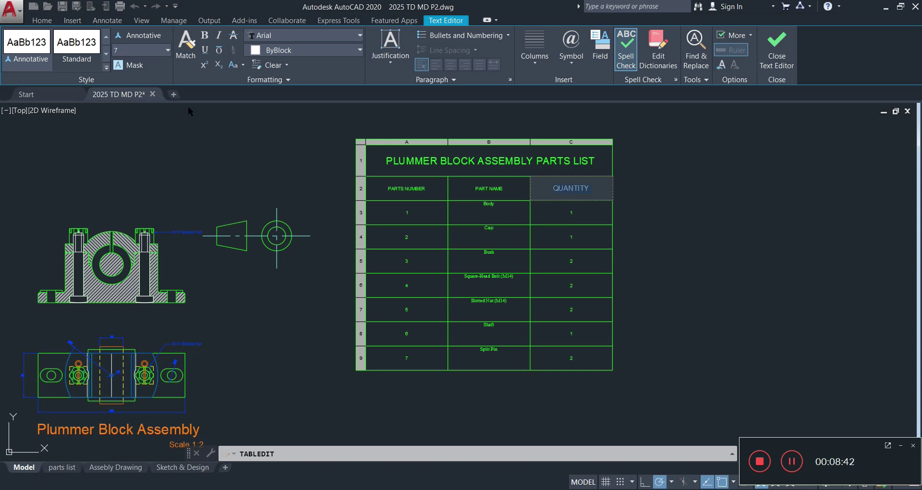
# - Set the text height of the PART NAME and PARTS NUMBER column headers to 7 and finish editing the table
pyautogui.click(480, 188)
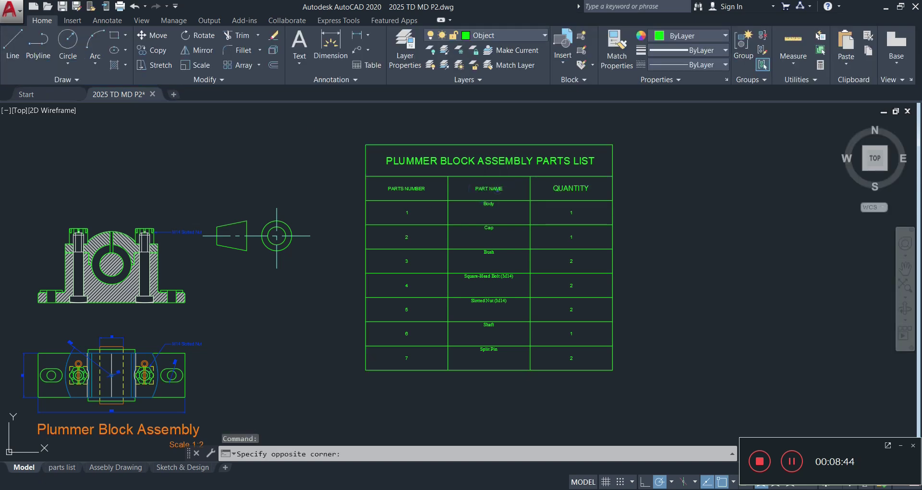
pyautogui.doubleClick(509, 186)
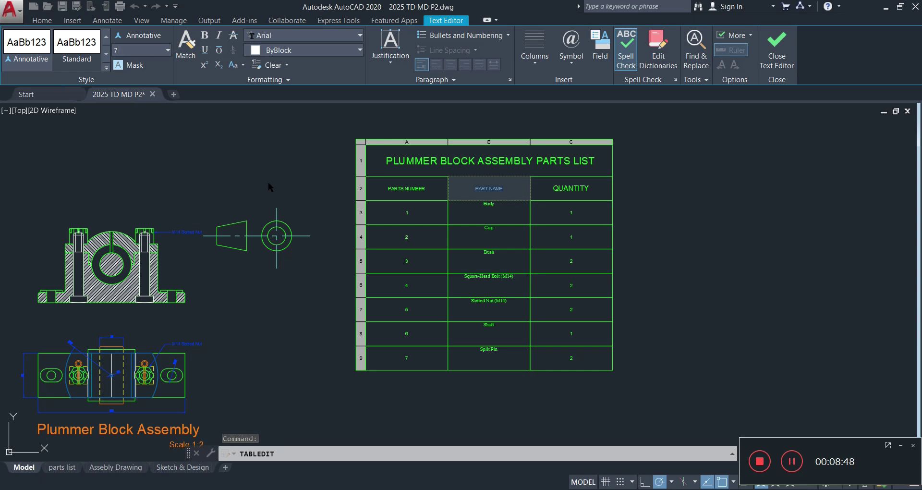
pyautogui.click(426, 185)
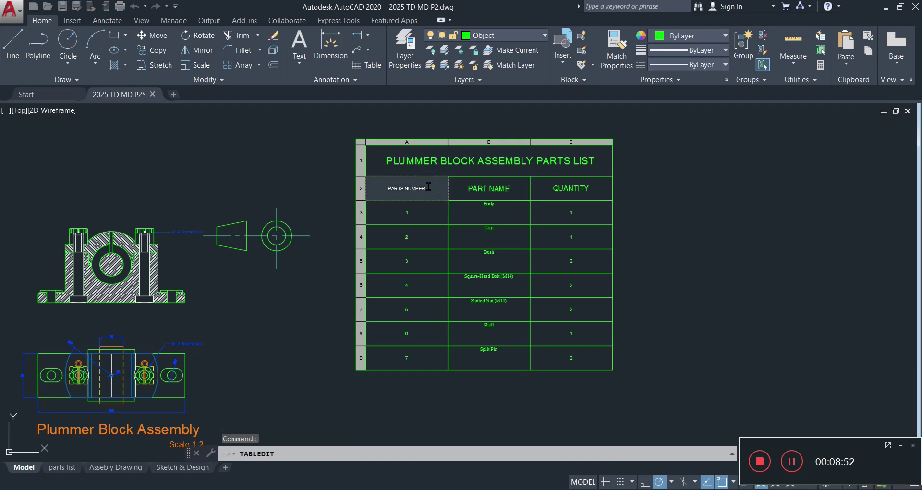
pyautogui.doubleClick(426, 186)
pyautogui.click(134, 51)
pyautogui.write('7')
pyautogui.press('Return')
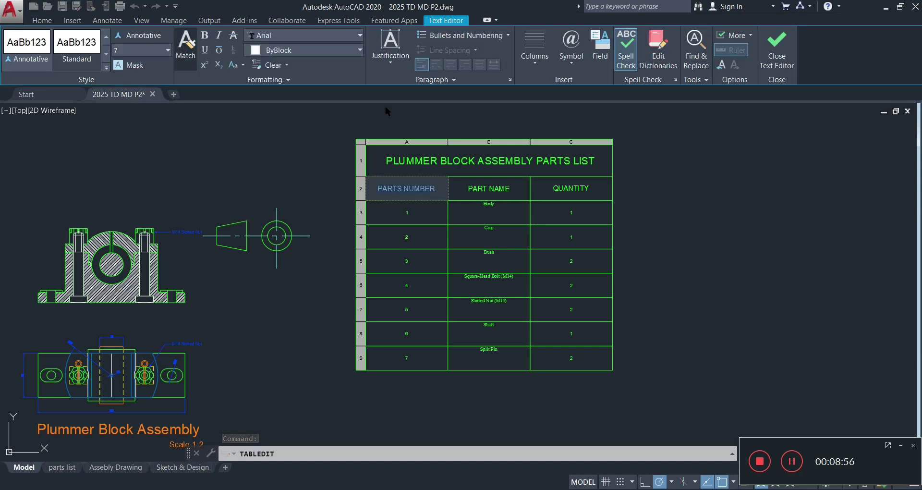
pyautogui.click(678, 185)
pyautogui.scroll(2, 609, 225)
pyautogui.scroll(-2, 606, 222)
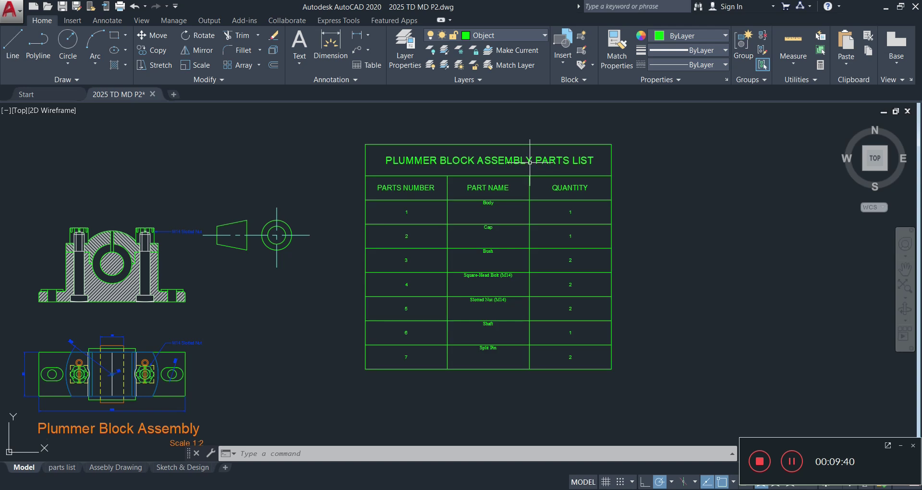
pyautogui.scroll(2, 533, 161)
pyautogui.scroll(-2, 533, 161)
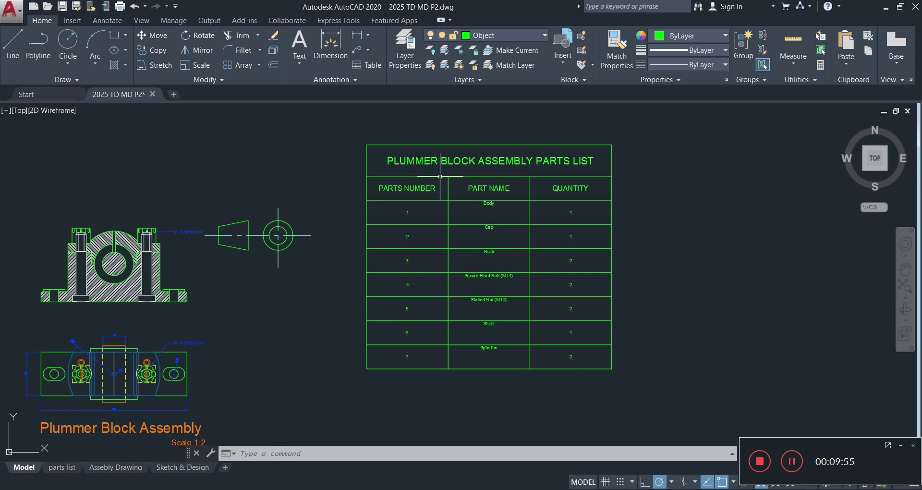
# - Set the alignment of all seven name cells in the PART NAME column to Middle Center and clear the selection
pyautogui.click(514, 360)
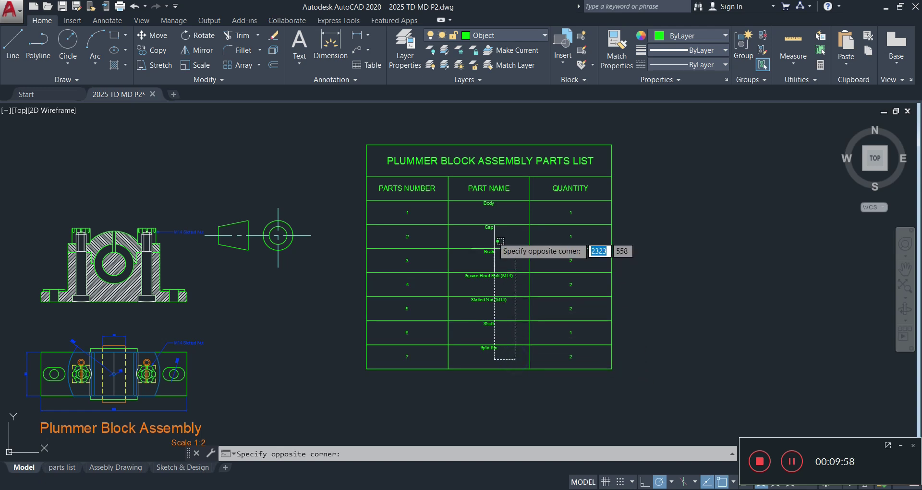
pyautogui.click(480, 207)
pyautogui.click(293, 54)
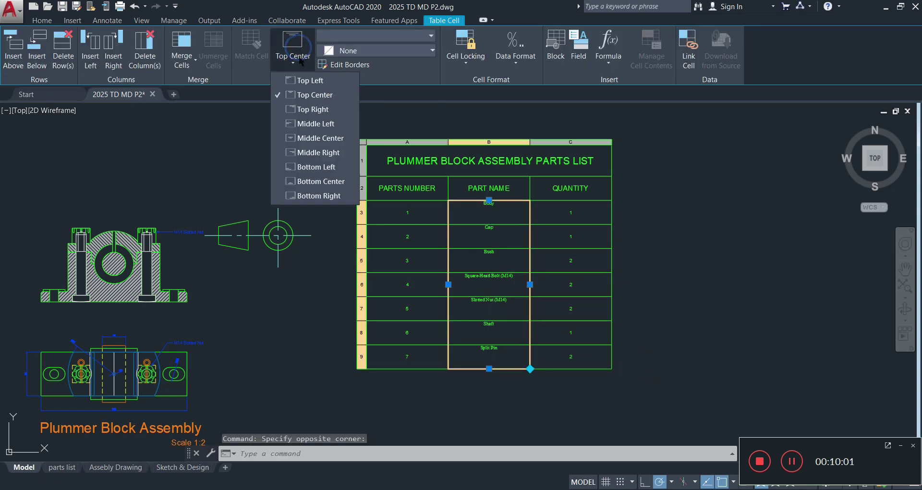
pyautogui.click(309, 138)
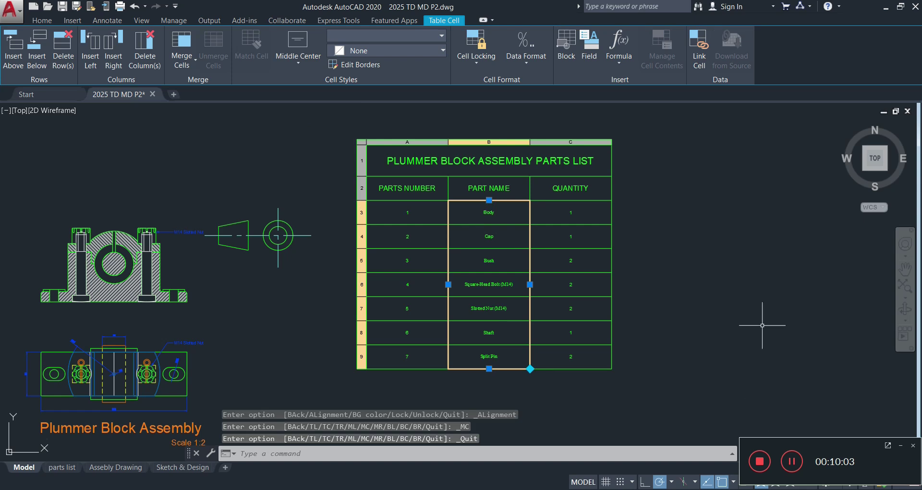
pyautogui.press('Escape')
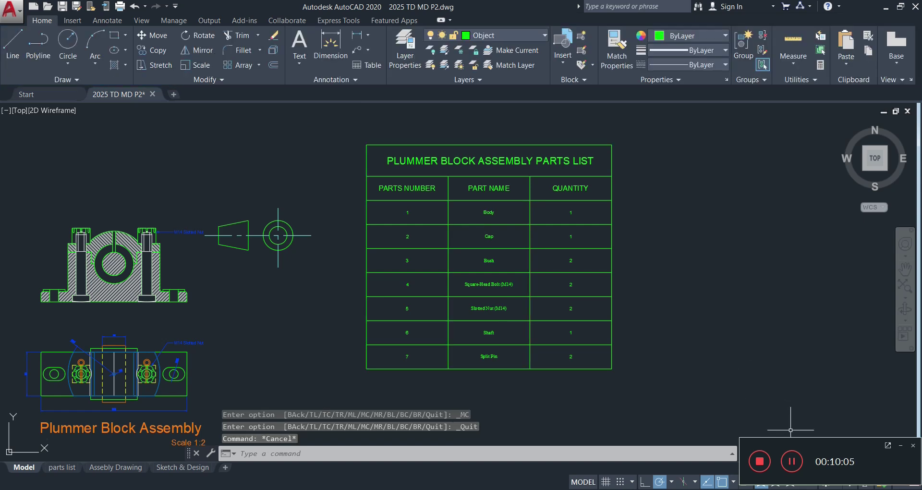